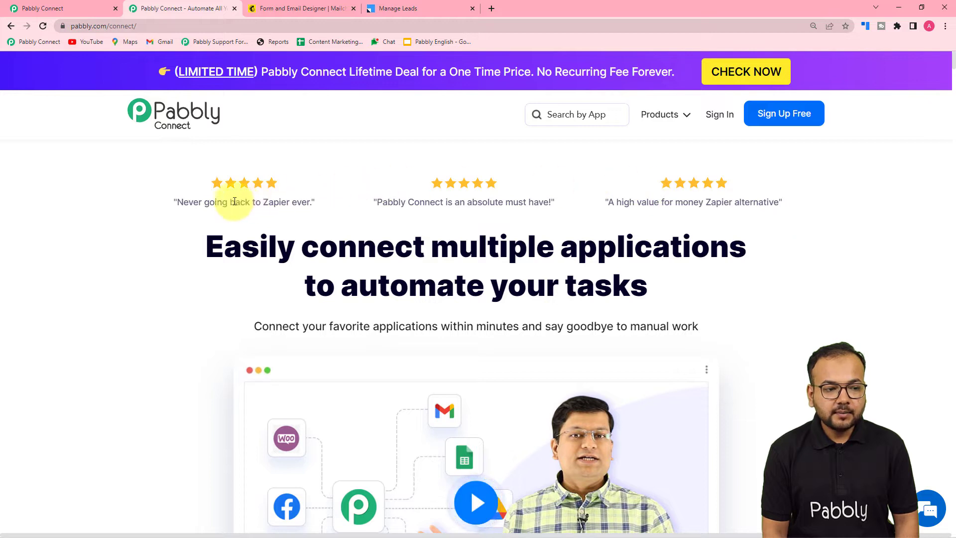
# Create a new Pabbly Connect workflow named 'Mailchimp to LeadSquared Automation'
pyautogui.click(76, 7)
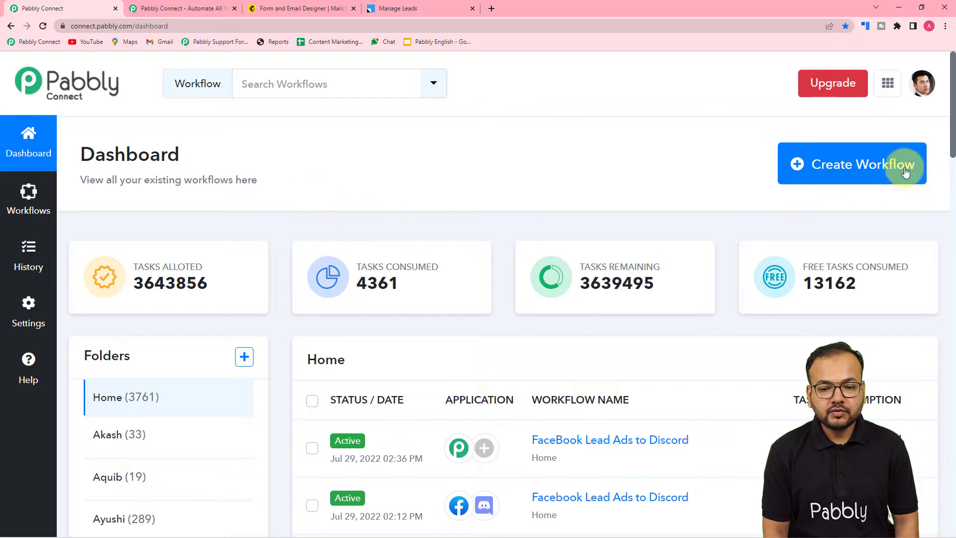
pyautogui.click(846, 166)
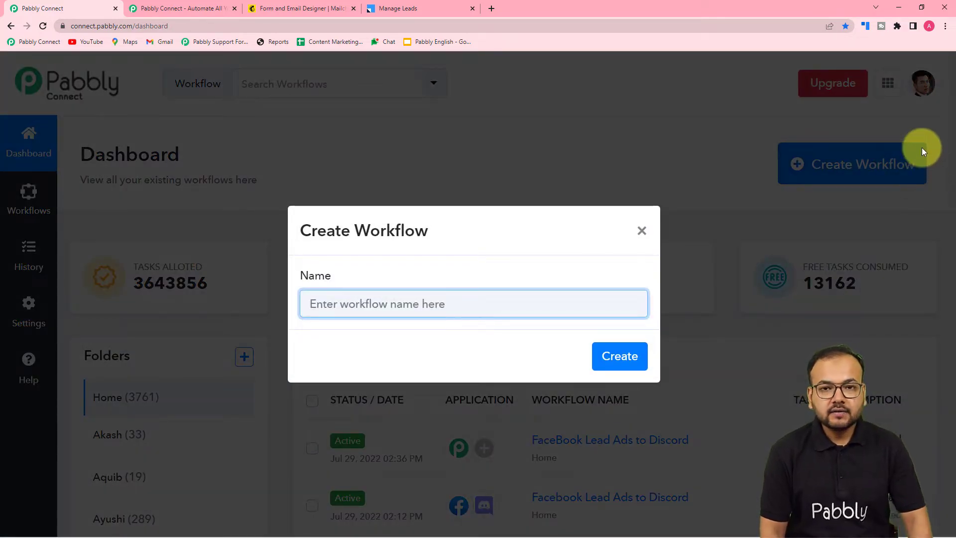
pyautogui.write('Mailchimp to LeadSquared Automation')
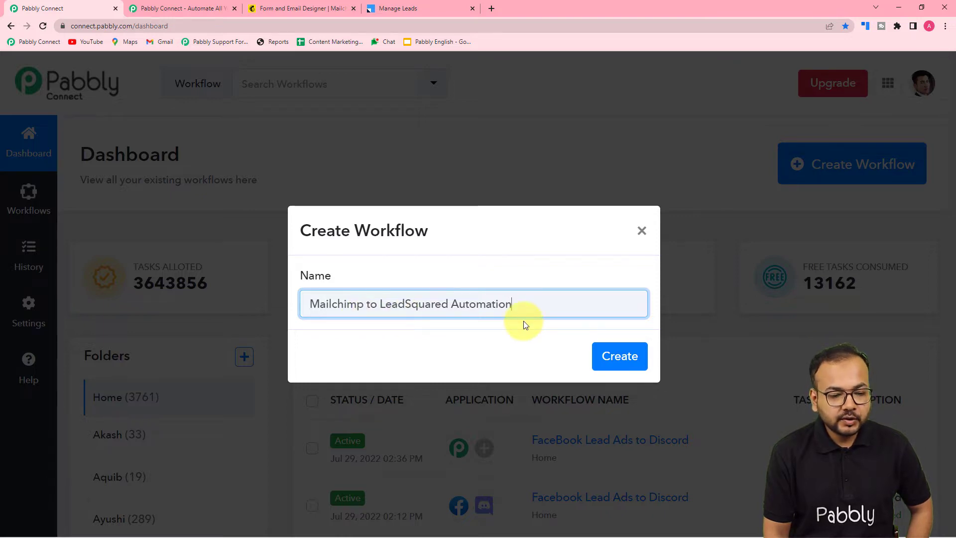
pyautogui.click(618, 357)
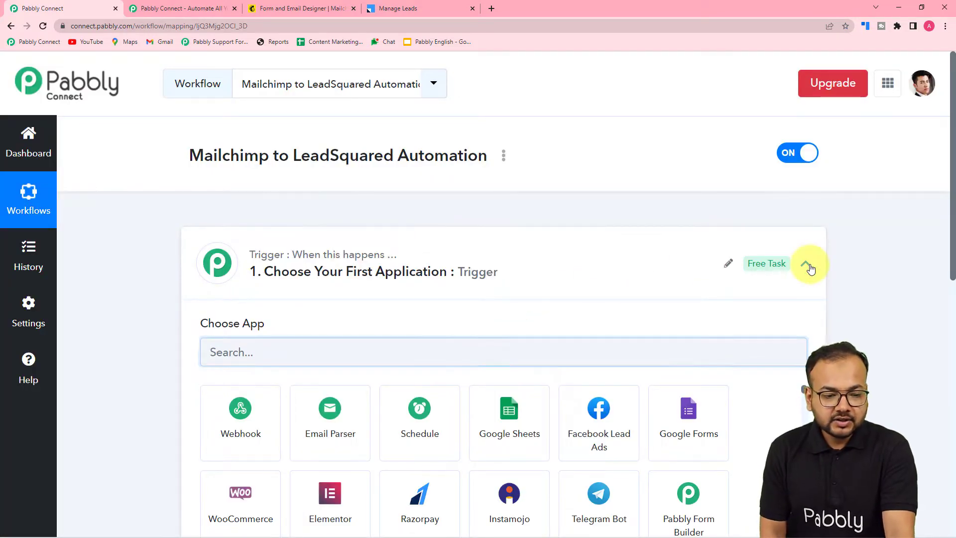
# Set the workflow's trigger app to MailChimp by searching 'mail' in the app list
pyautogui.click(806, 263)
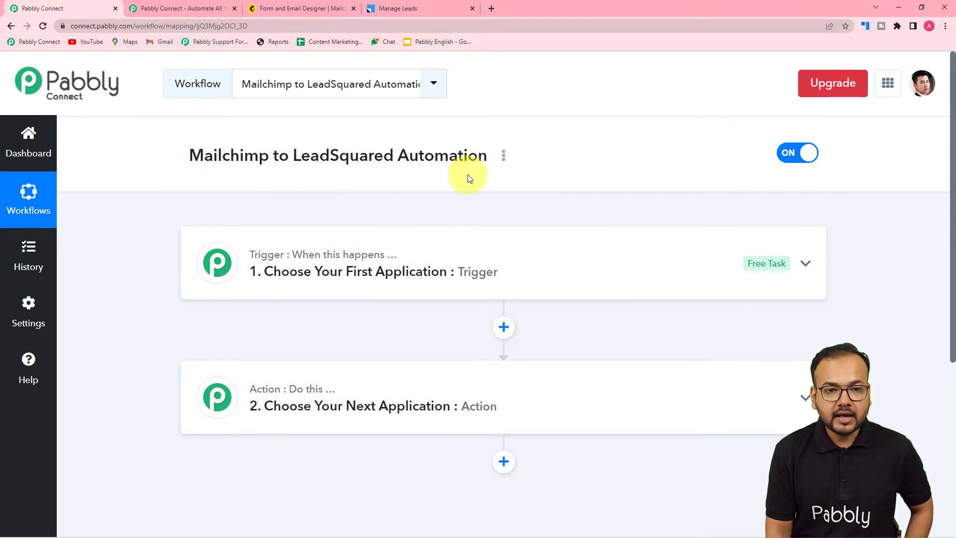
pyautogui.click(317, 297)
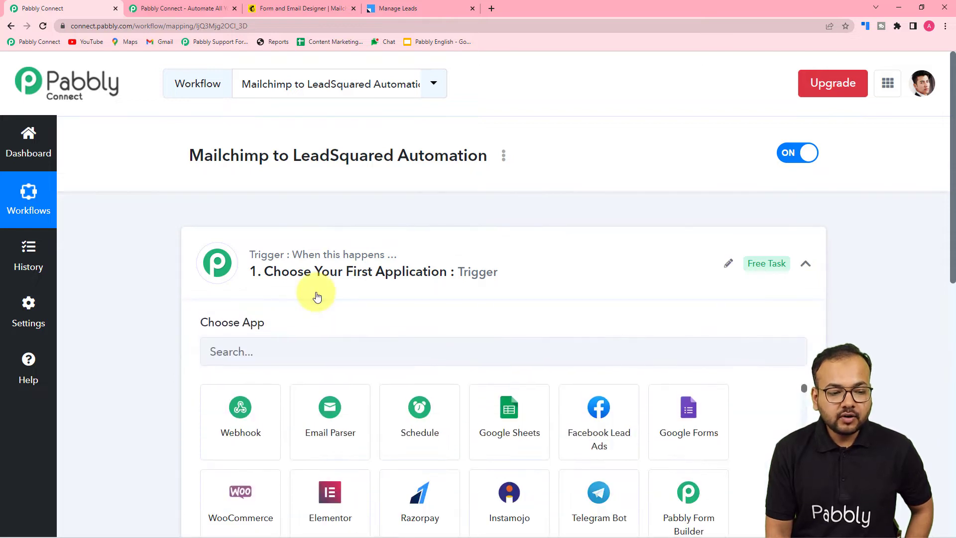
pyautogui.scroll(-2, 317, 296)
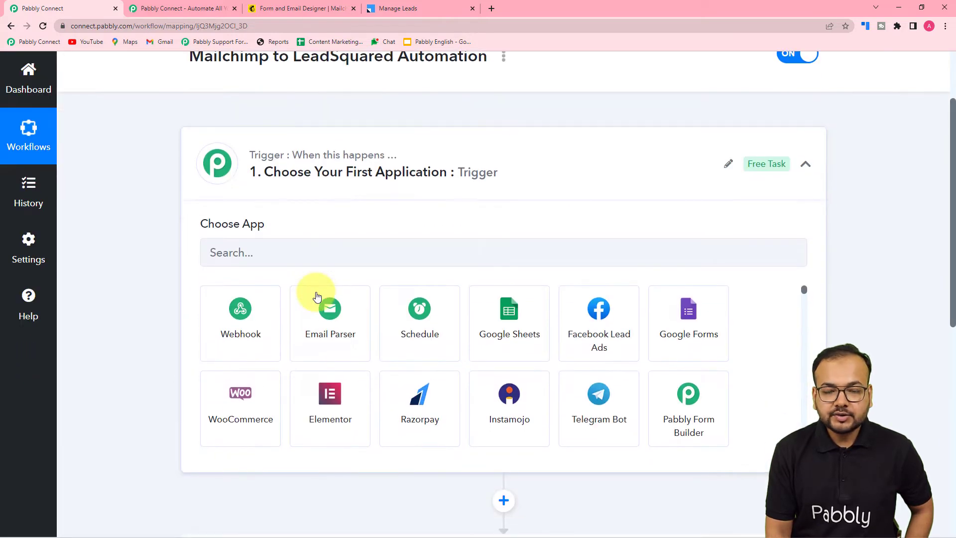
pyautogui.click(301, 256)
pyautogui.write('mail')
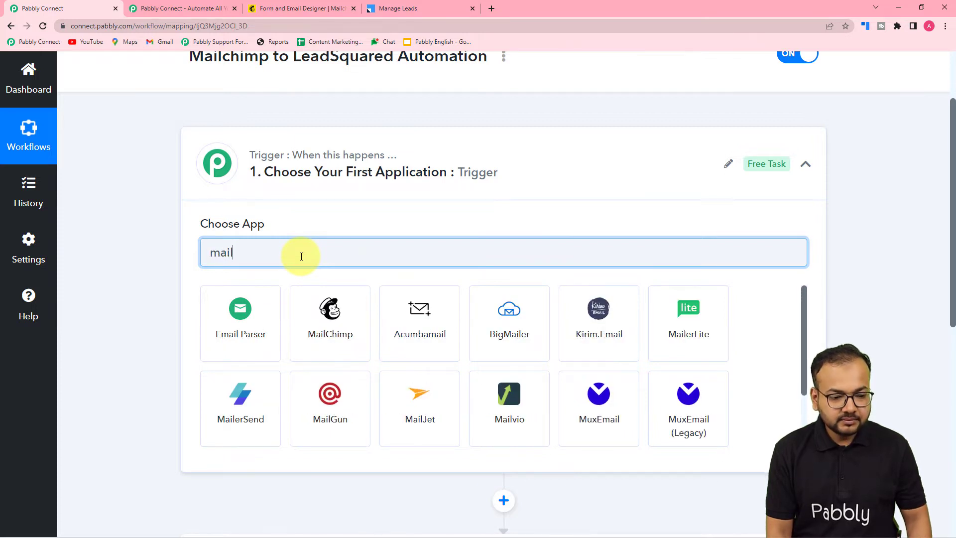
pyautogui.click(319, 350)
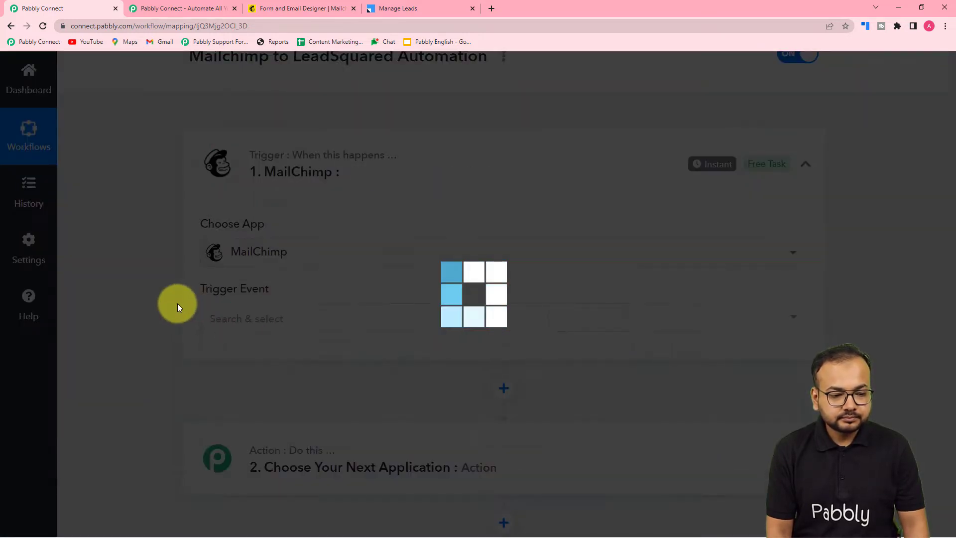
pyautogui.scroll(-2, 178, 303)
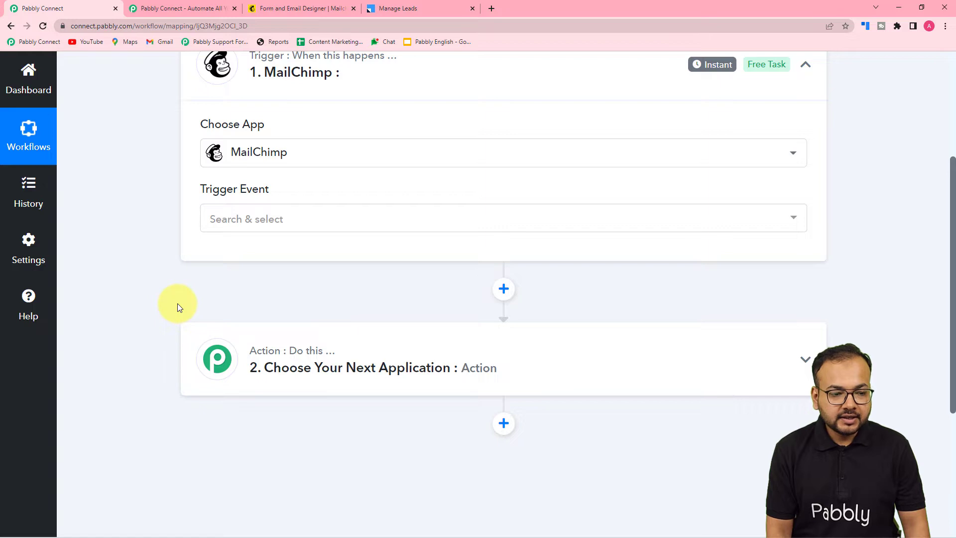
# Set the MailChimp trigger event to New Subscriber and review the generated webhook URL instructions
pyautogui.click(260, 219)
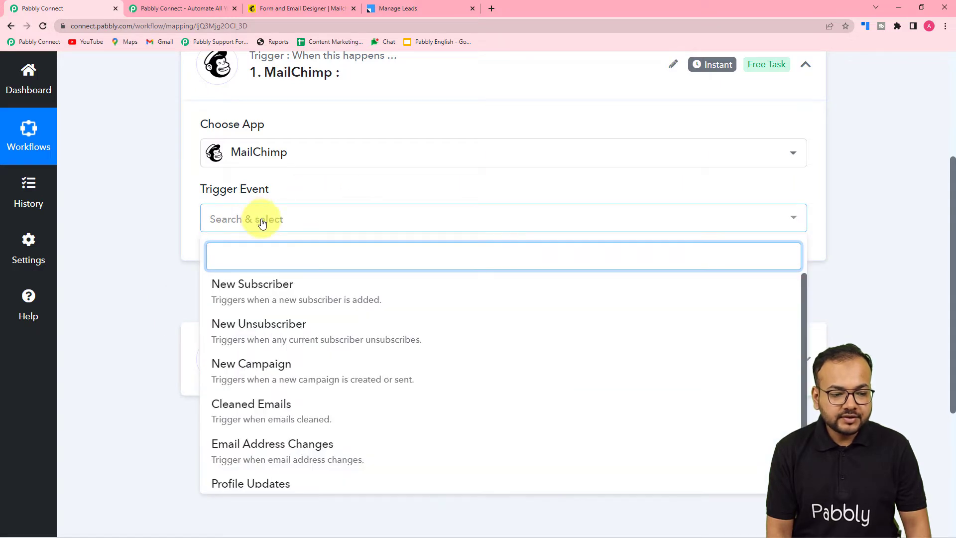
pyautogui.click(266, 303)
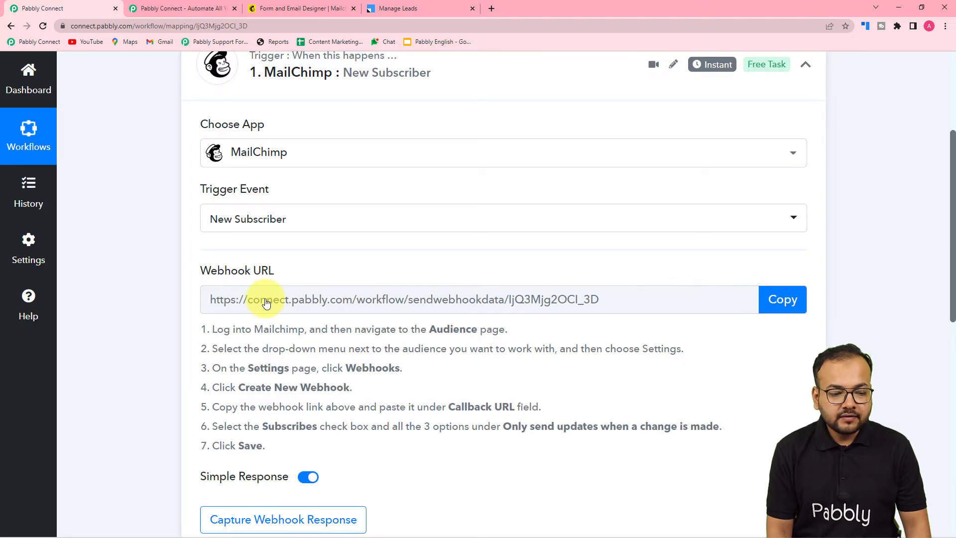
pyautogui.scroll(-1, 267, 304)
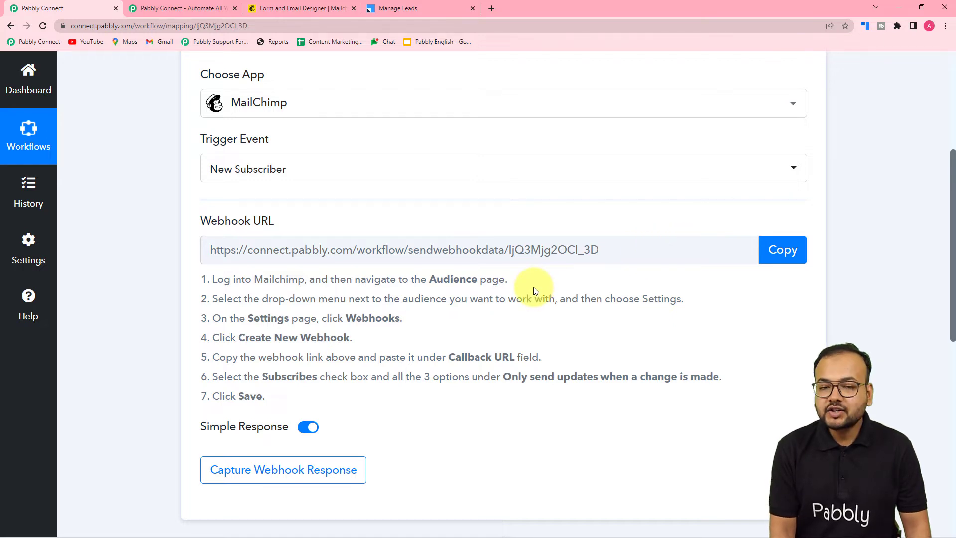
pyautogui.scroll(-2, 528, 325)
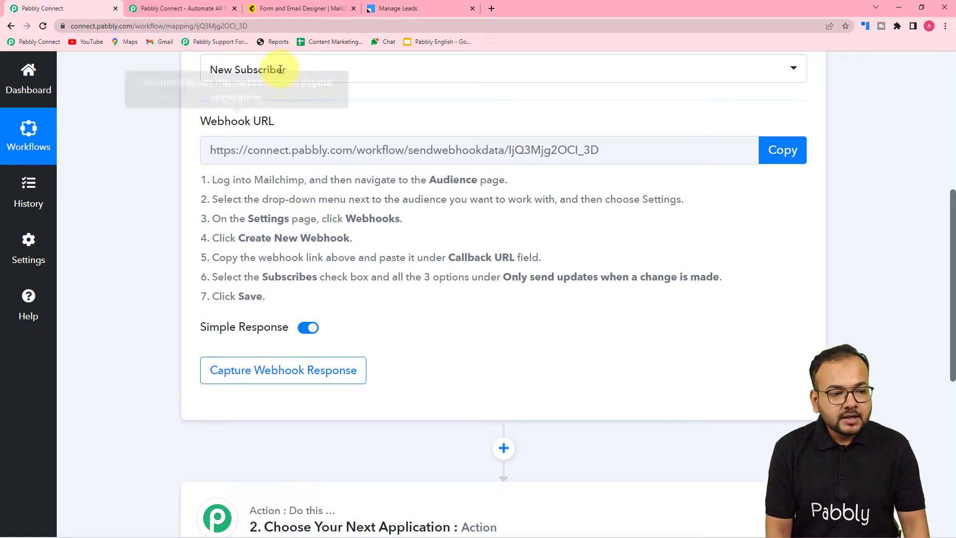
pyautogui.click(299, 7)
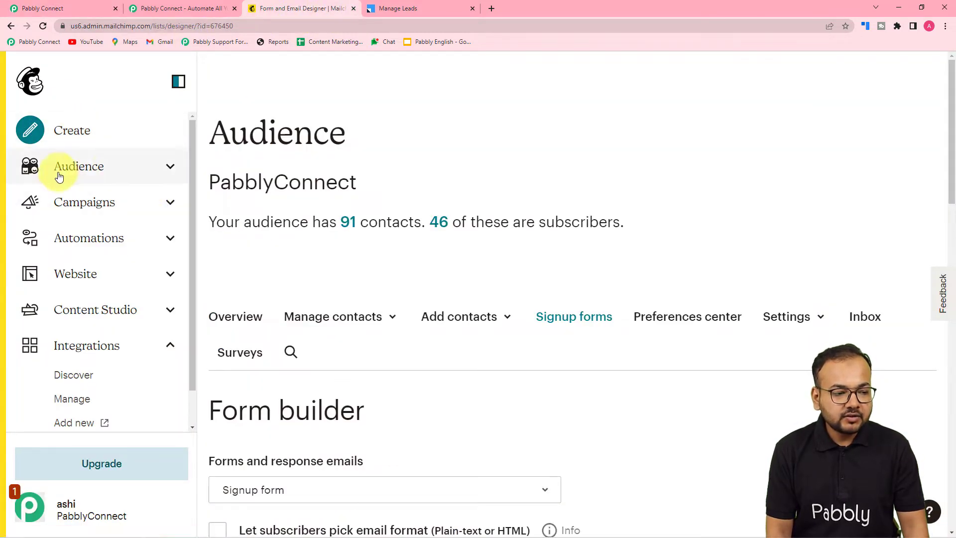
# In Mailchimp, open the audience's Settings > Webhooks and start a new webhook
pyautogui.click(96, 169)
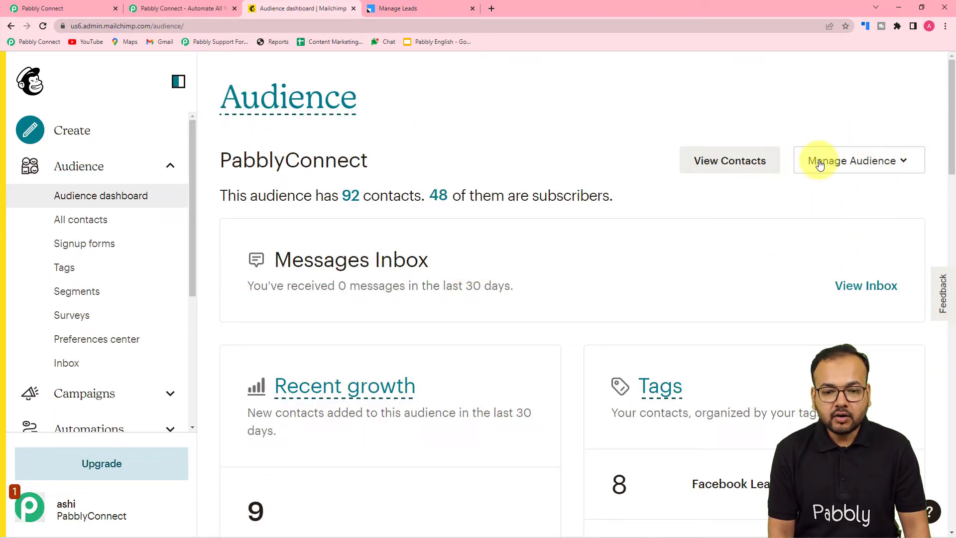
pyautogui.click(849, 168)
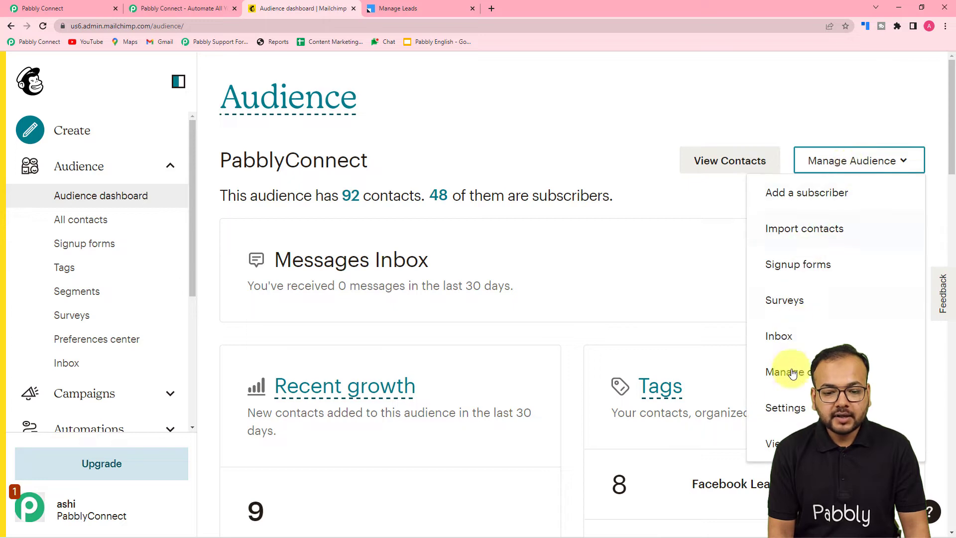
pyautogui.click(788, 411)
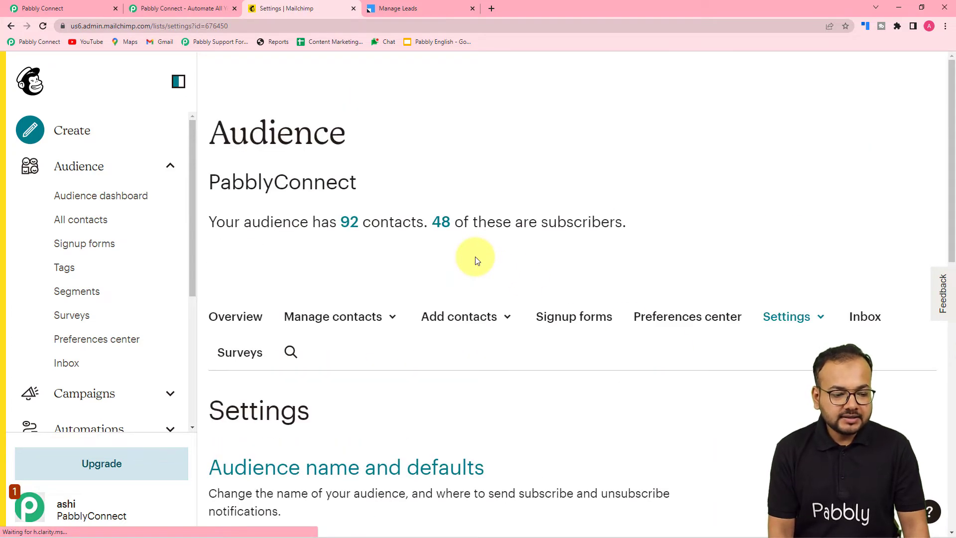
pyautogui.scroll(-2, 476, 260)
pyautogui.scroll(-10, 477, 260)
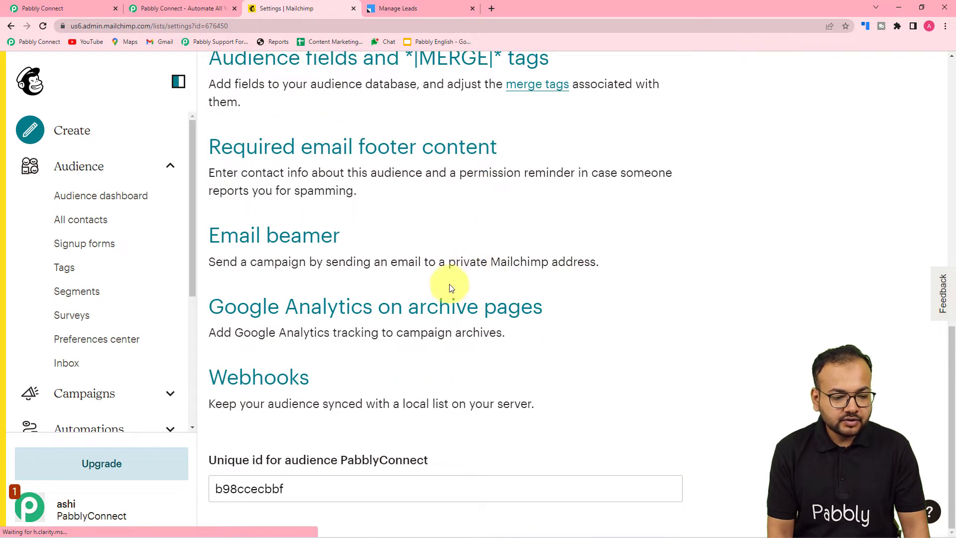
pyautogui.click(68, 6)
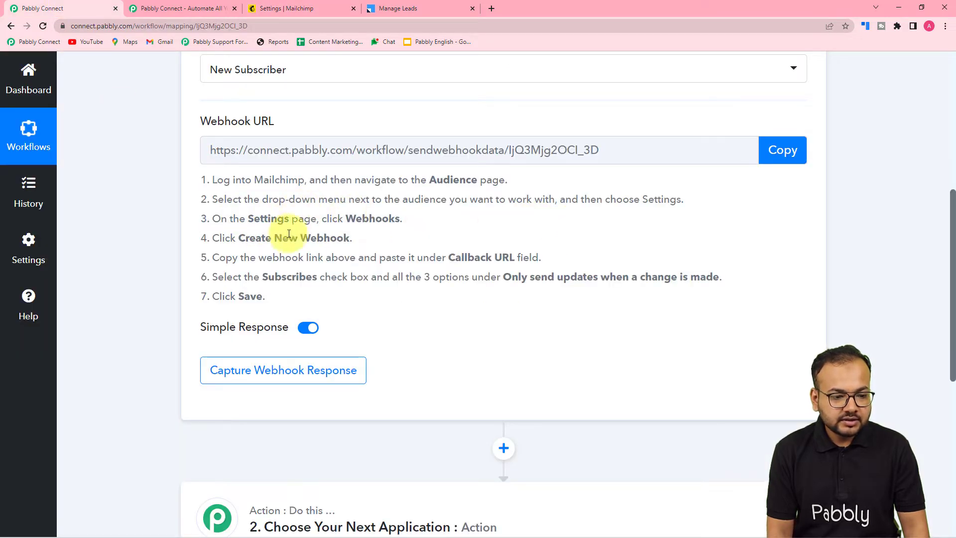
pyautogui.click(277, 7)
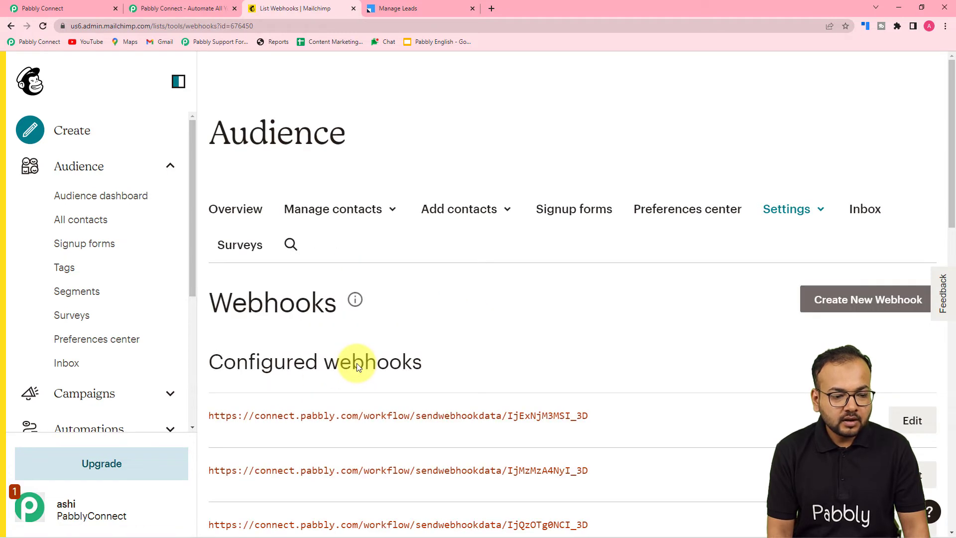
pyautogui.scroll(-1, 559, 326)
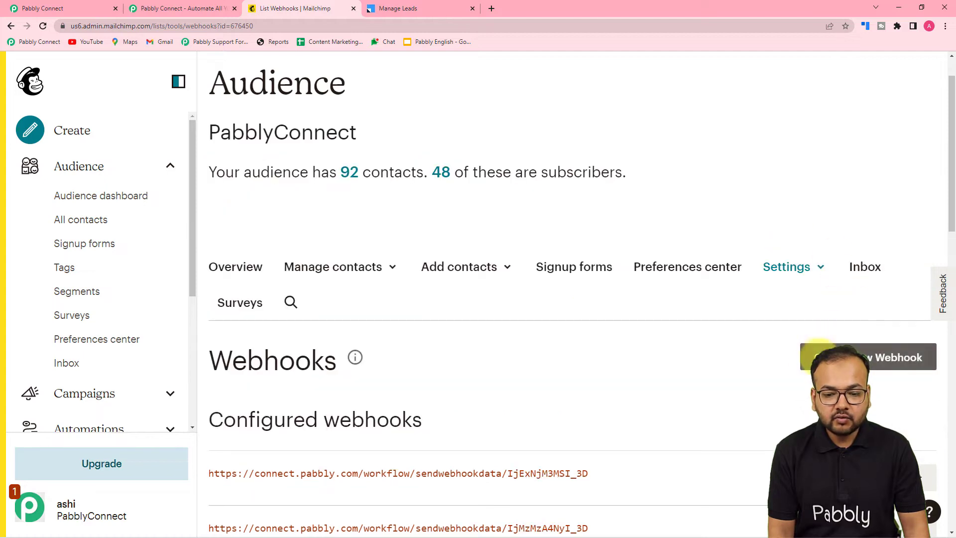
pyautogui.click(808, 357)
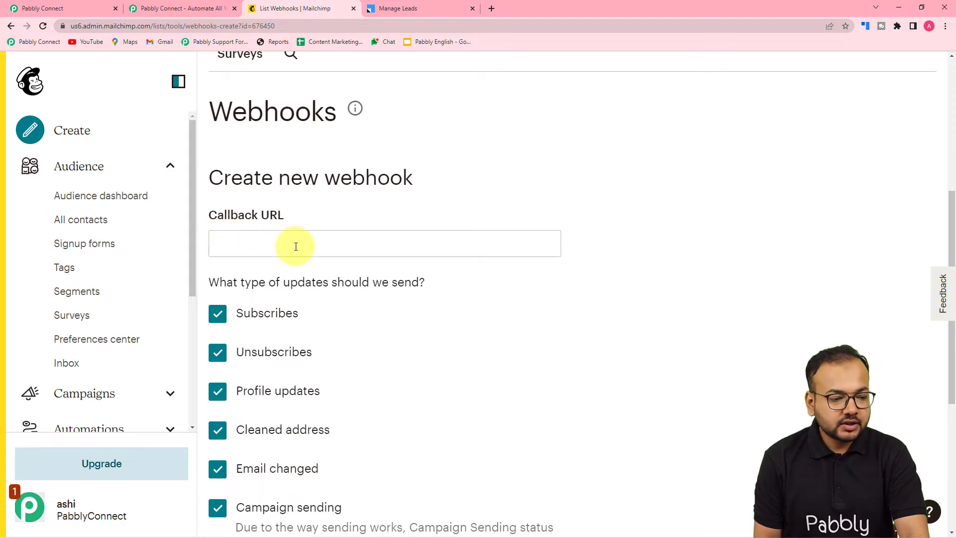
pyautogui.click(43, 7)
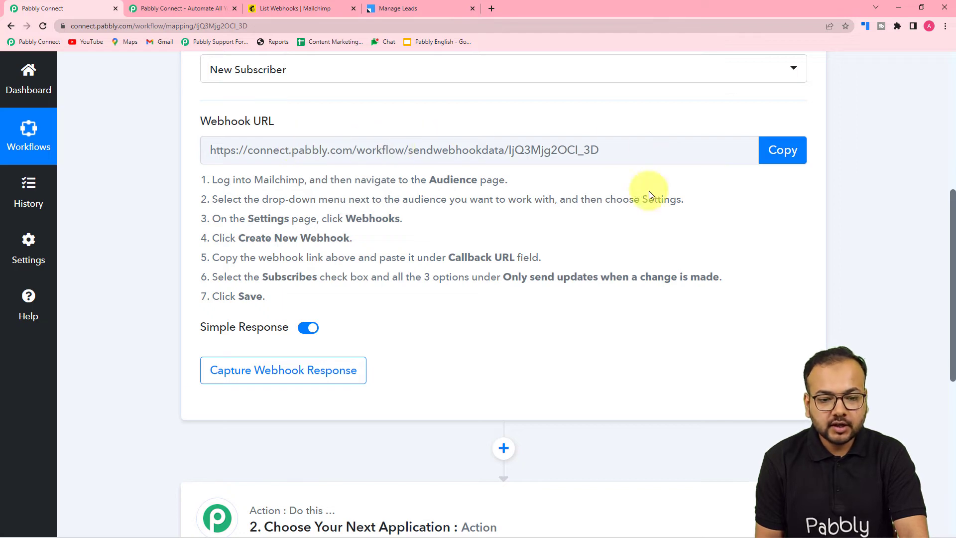
# Copy the Pabbly Connect webhook URL and paste it as the Mailchimp Callback URL
pyautogui.click(779, 162)
pyautogui.hotkey('ctrl', 'c')
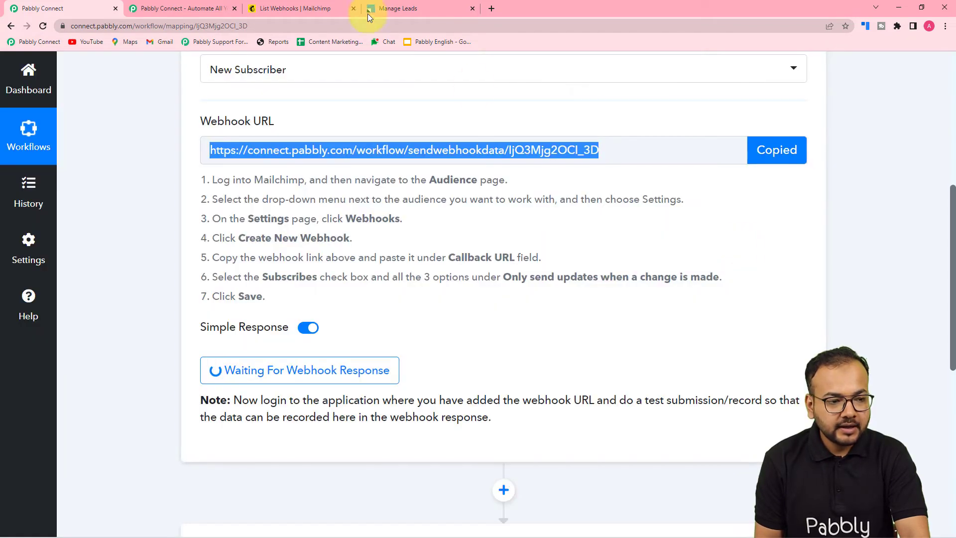
pyautogui.click(309, 8)
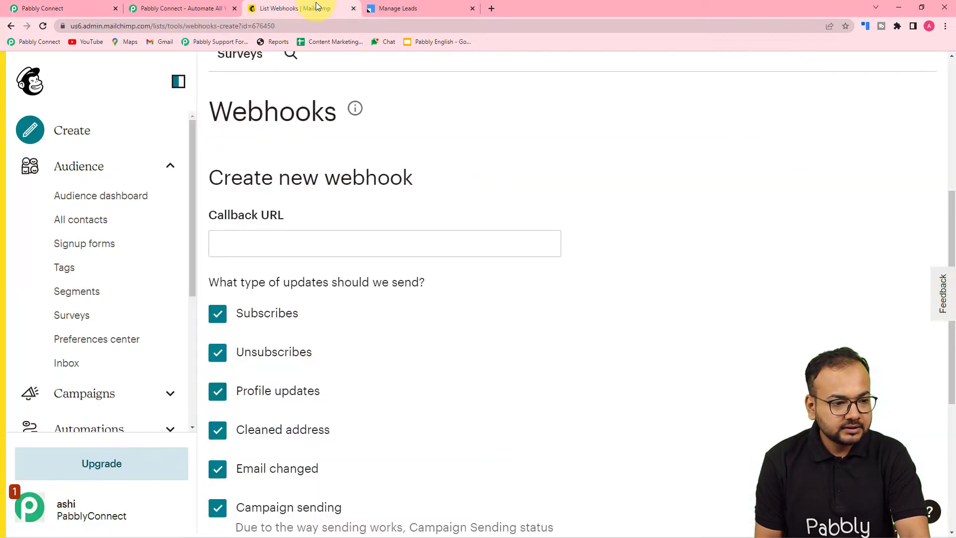
pyautogui.rightClick(259, 243)
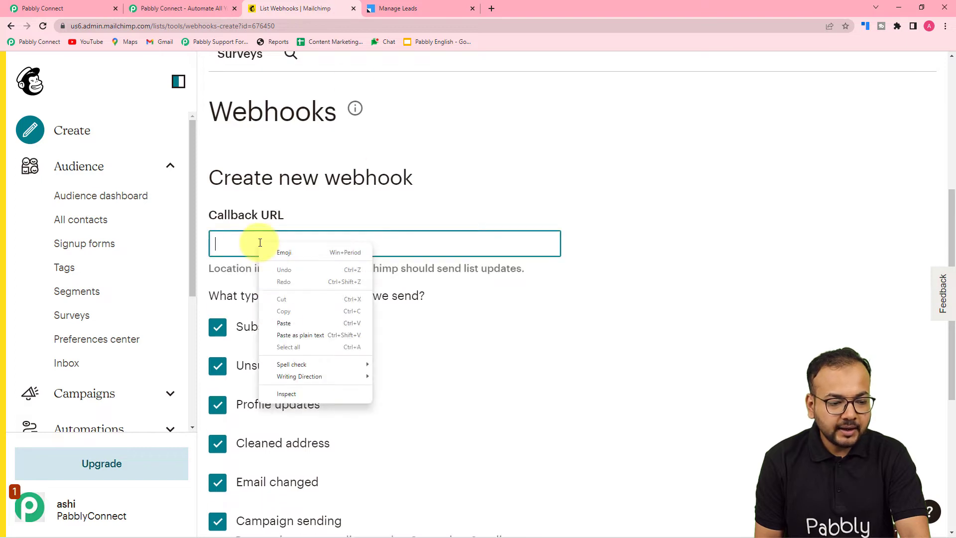
pyautogui.click(282, 334)
pyautogui.scroll(-3, 368, 342)
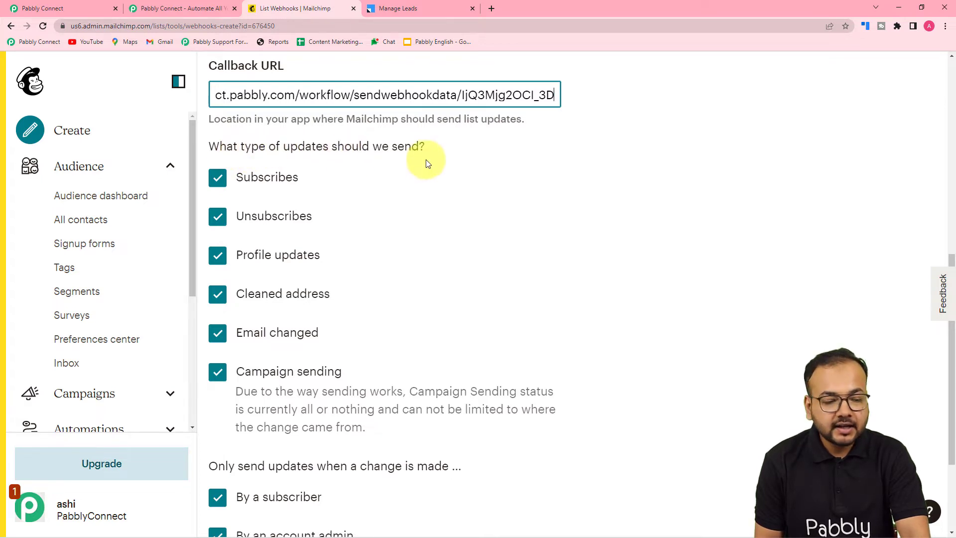
# Send only subscribe updates, including via the API, and save the webhook
pyautogui.click(412, 208)
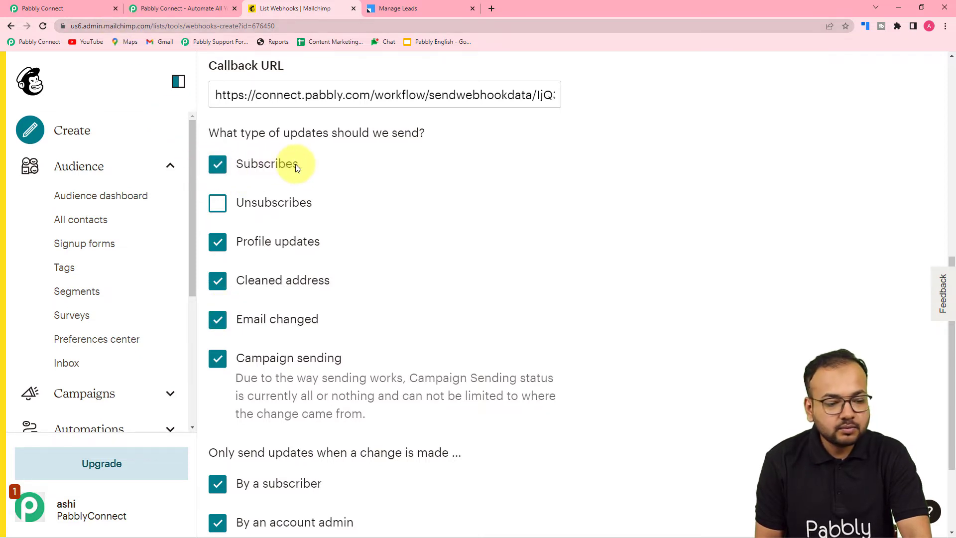
pyautogui.click(220, 250)
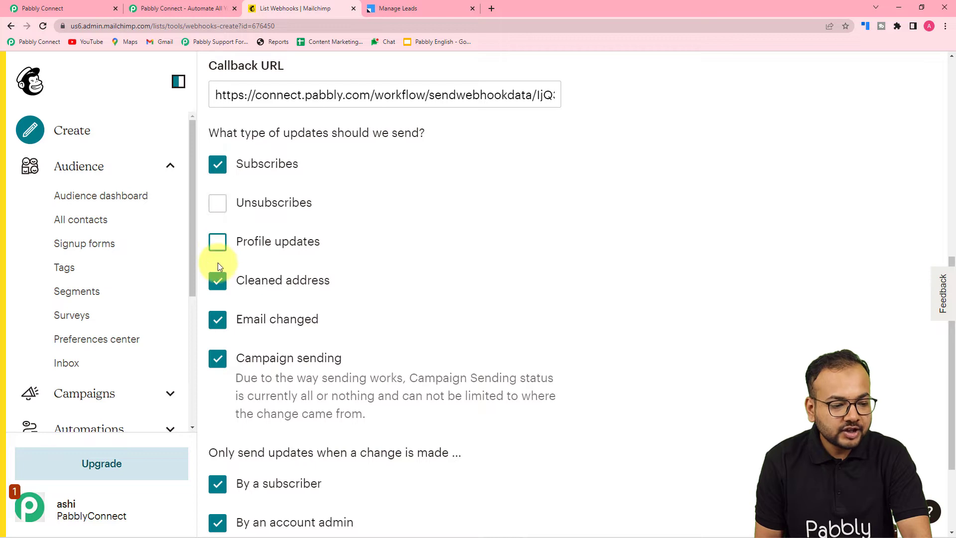
pyautogui.click(219, 285)
pyautogui.click(220, 324)
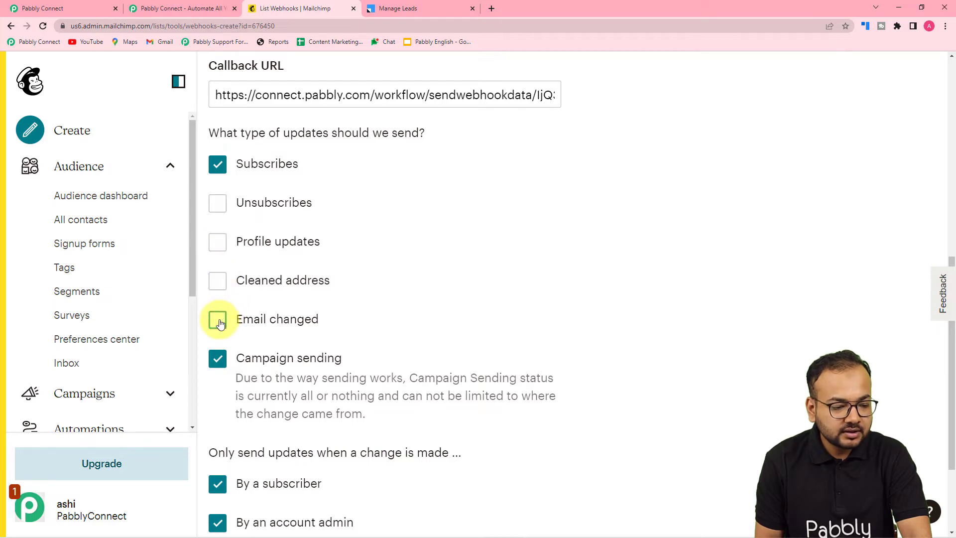
pyautogui.click(217, 359)
pyautogui.scroll(-1, 394, 337)
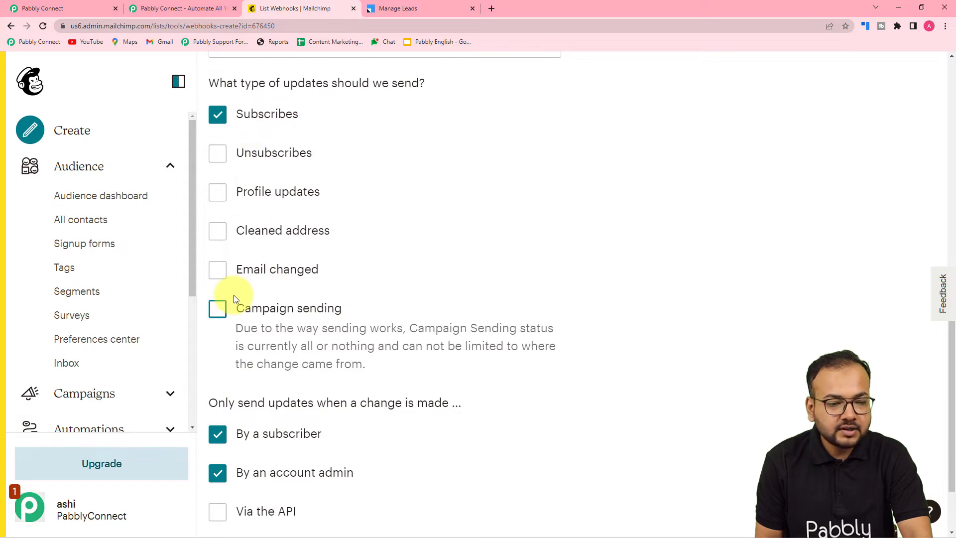
pyautogui.scroll(-2, 317, 256)
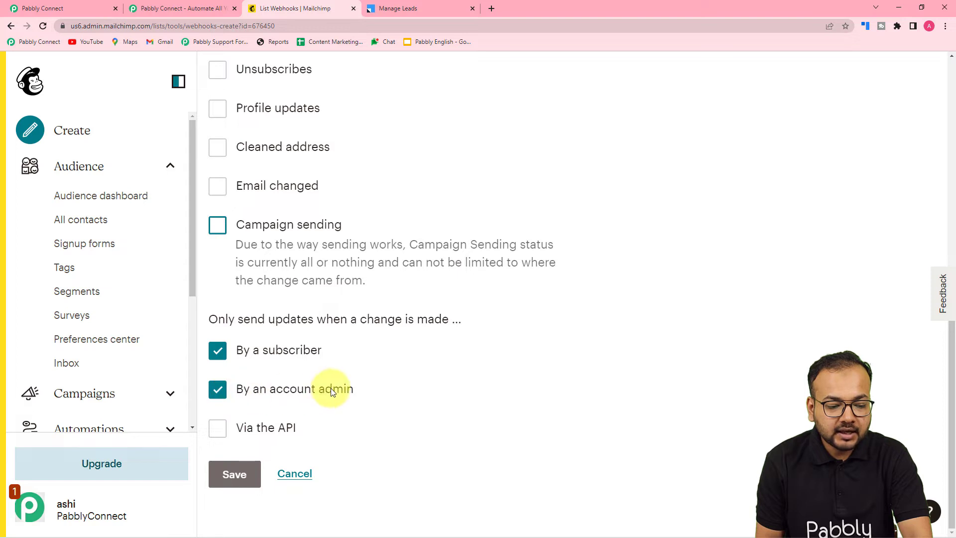
pyautogui.click(218, 428)
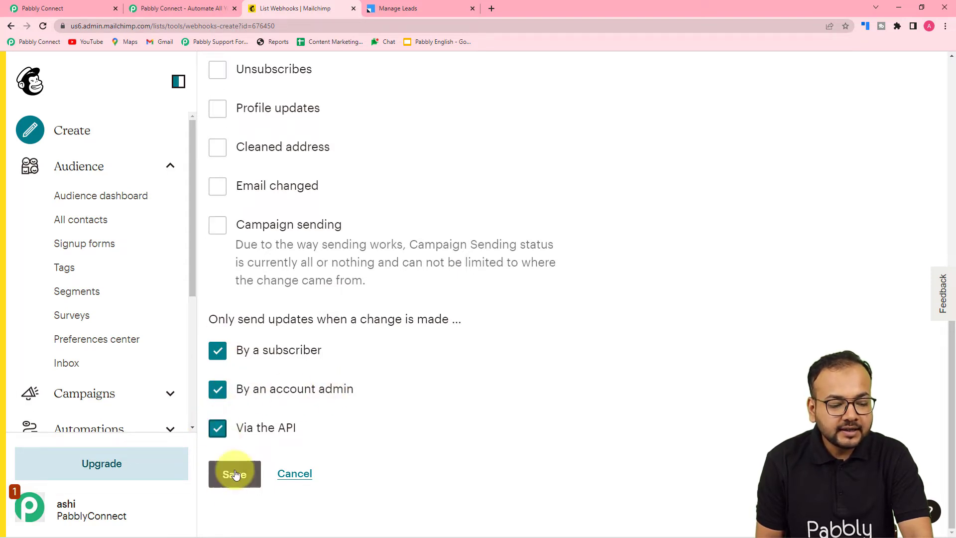
pyautogui.click(235, 477)
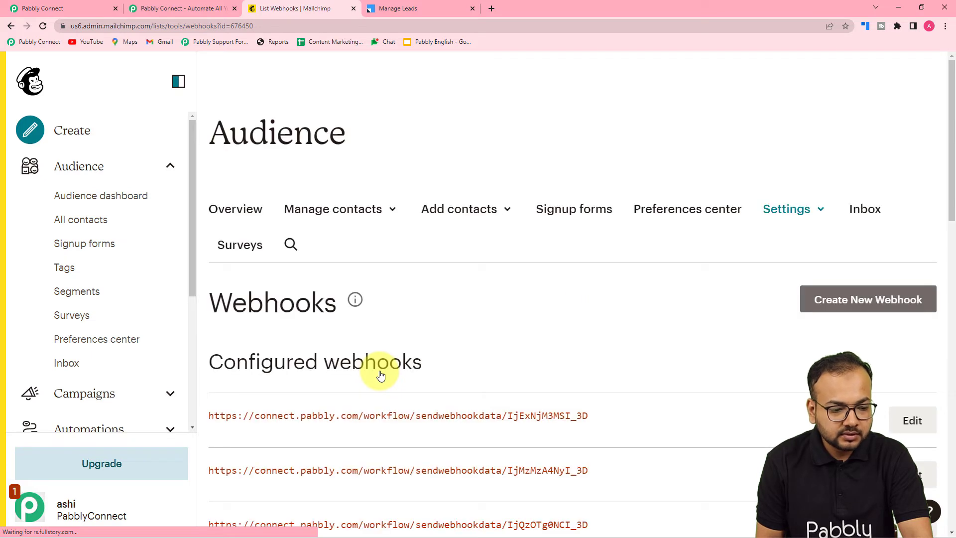
pyautogui.scroll(-2, 379, 374)
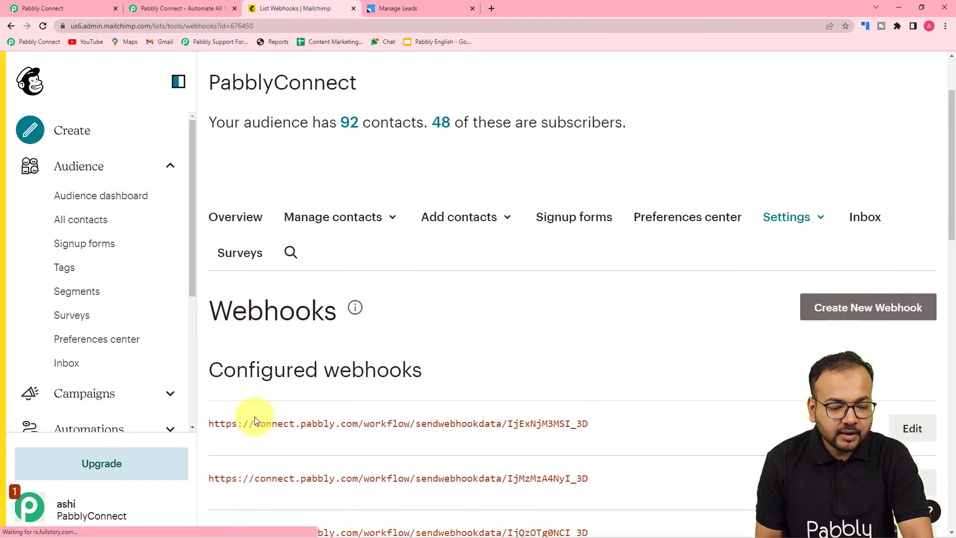
# Re-capture the webhook response in the Pabbly Connect trigger, confirming with Yes
pyautogui.click(61, 10)
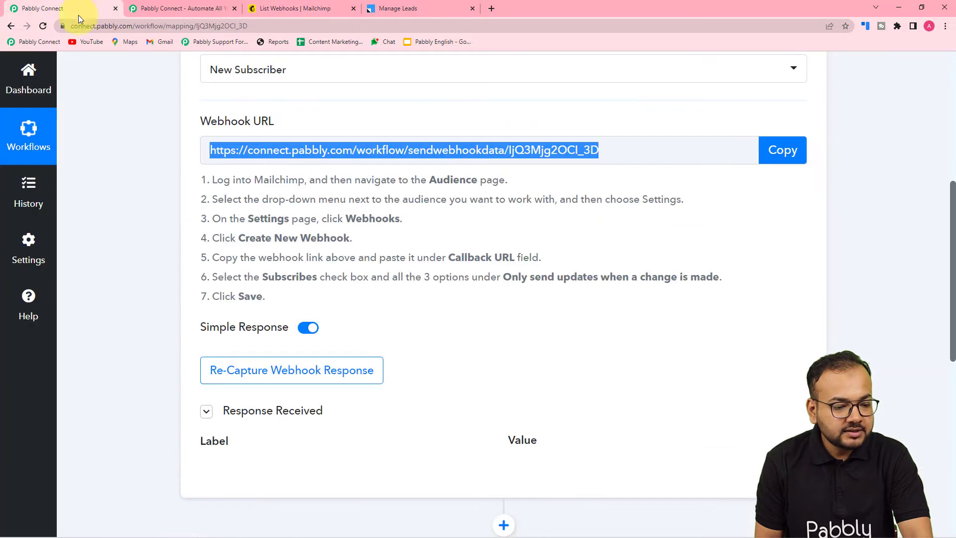
pyautogui.scroll(-2, 138, 186)
pyautogui.scroll(-2, 139, 189)
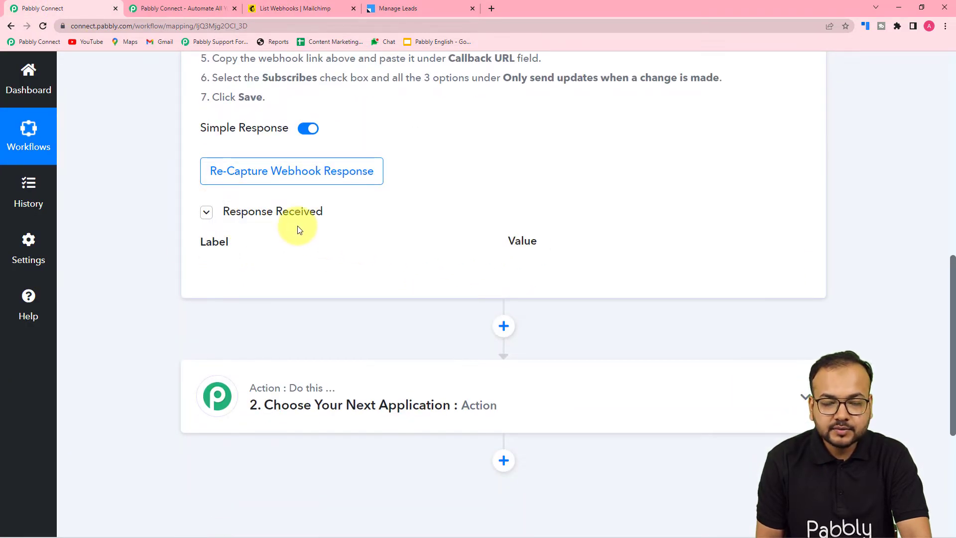
pyautogui.click(246, 179)
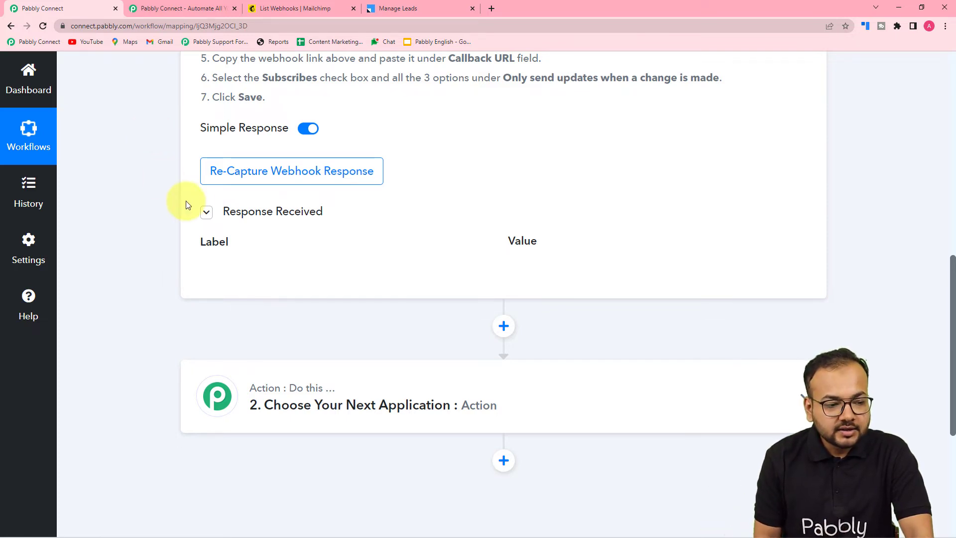
pyautogui.click(234, 177)
pyautogui.click(427, 387)
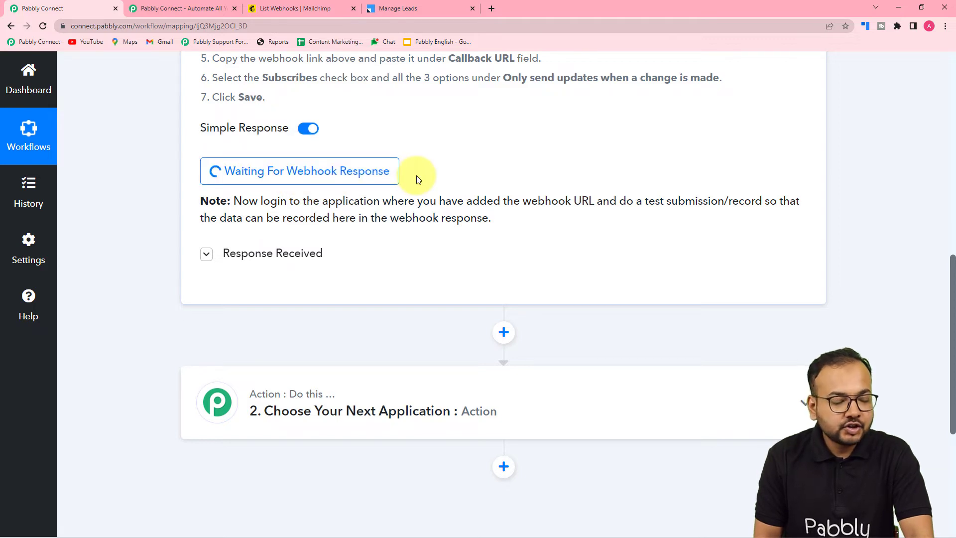
# Bring up the incognito window holding the Mailchimp signup form
pyautogui.click(306, 11)
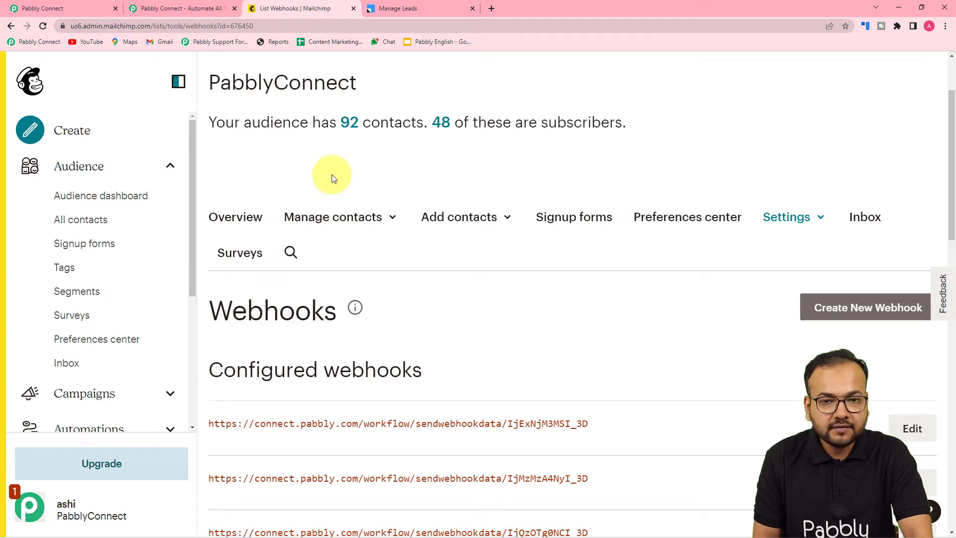
pyautogui.click(93, 10)
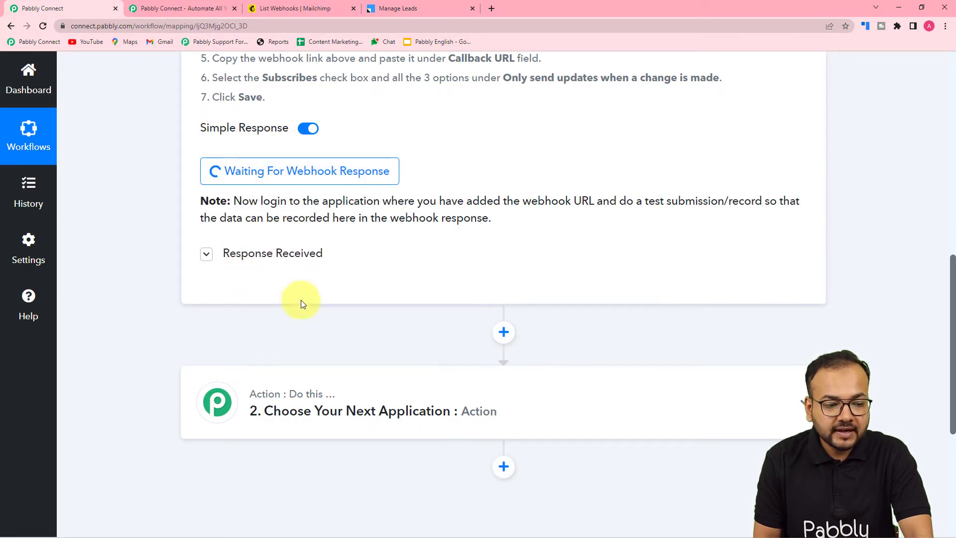
pyautogui.moveTo(318, 536)
pyautogui.moveTo(273, 521)
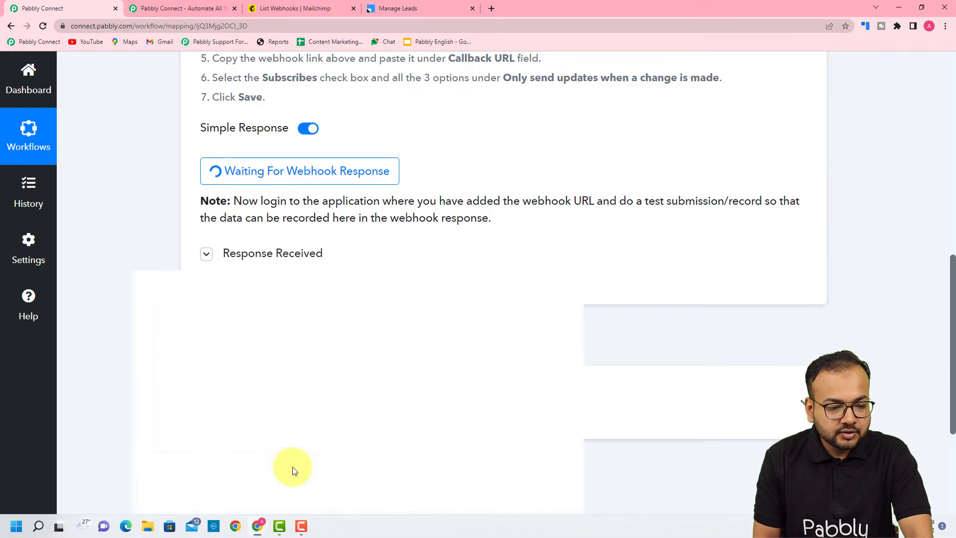
pyautogui.click(293, 468)
# Fill the signup form with the test subscriber's first name, last name, e-mail and mobile number
pyautogui.scroll(-4, 192, 183)
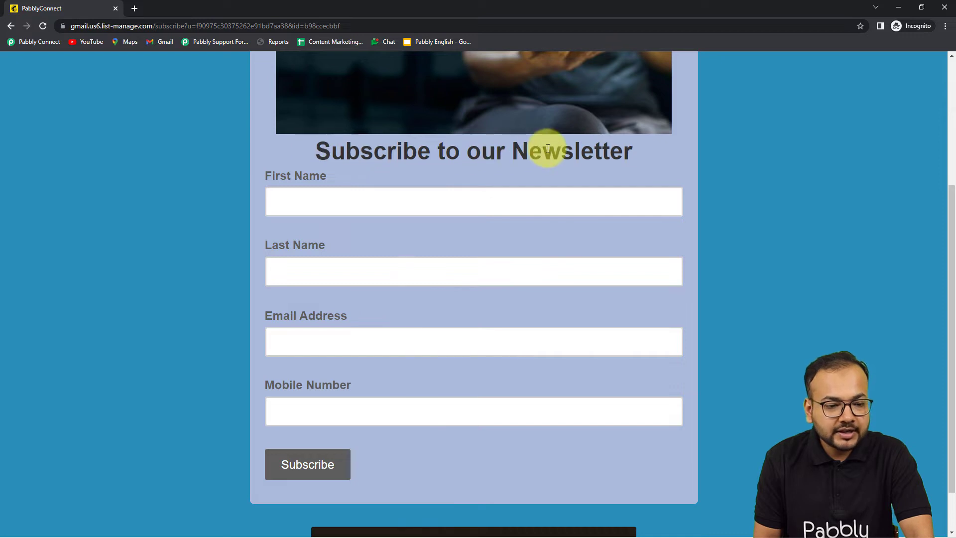
pyautogui.click(398, 207)
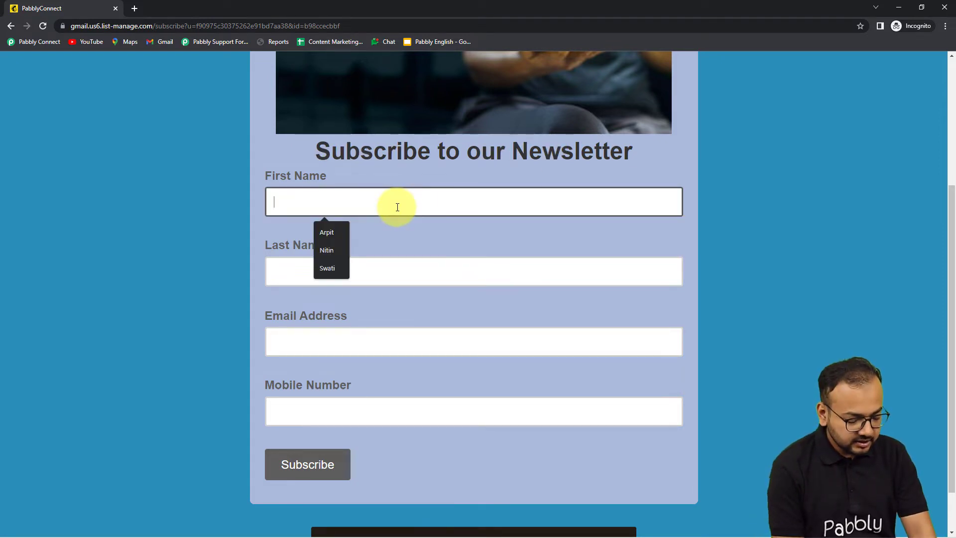
pyautogui.write('Demo')
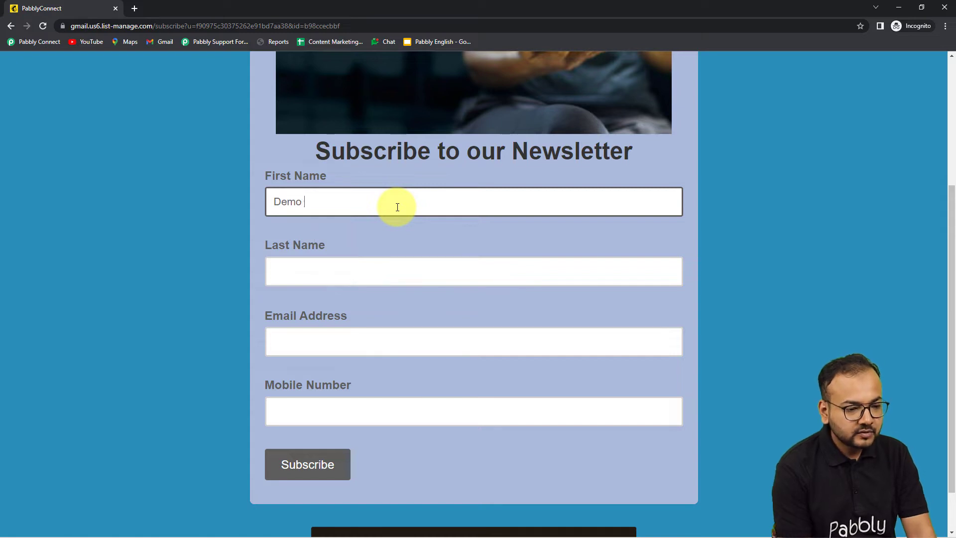
pyautogui.click(315, 269)
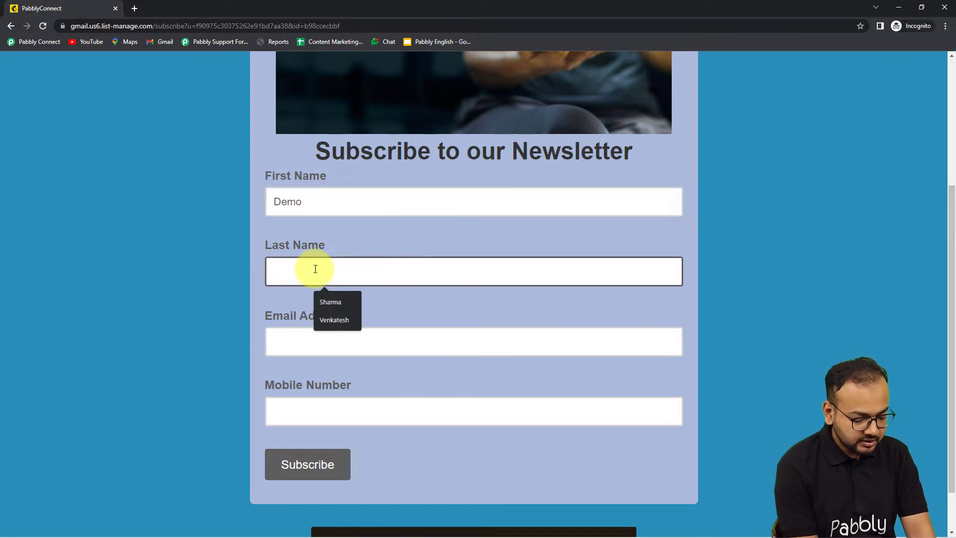
pyautogui.write('Lead')
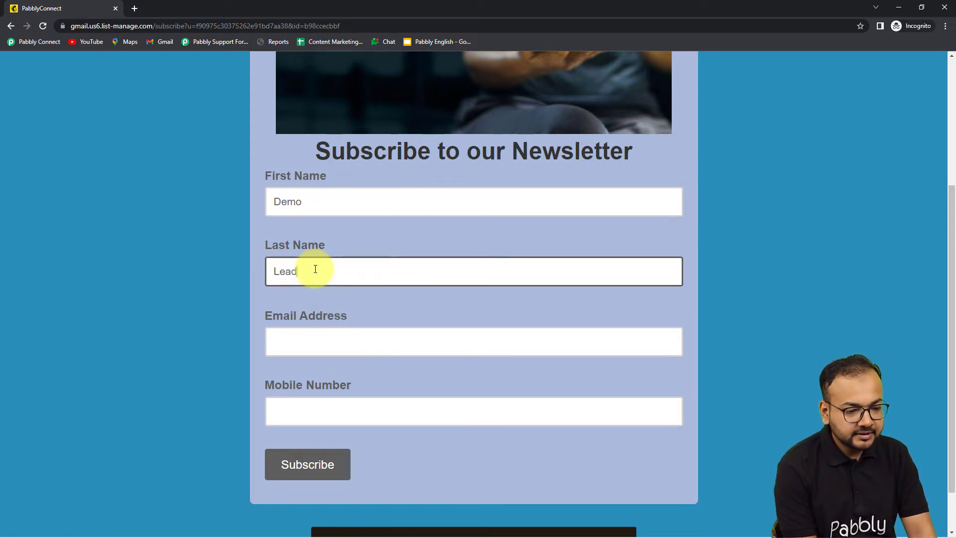
pyautogui.click(305, 346)
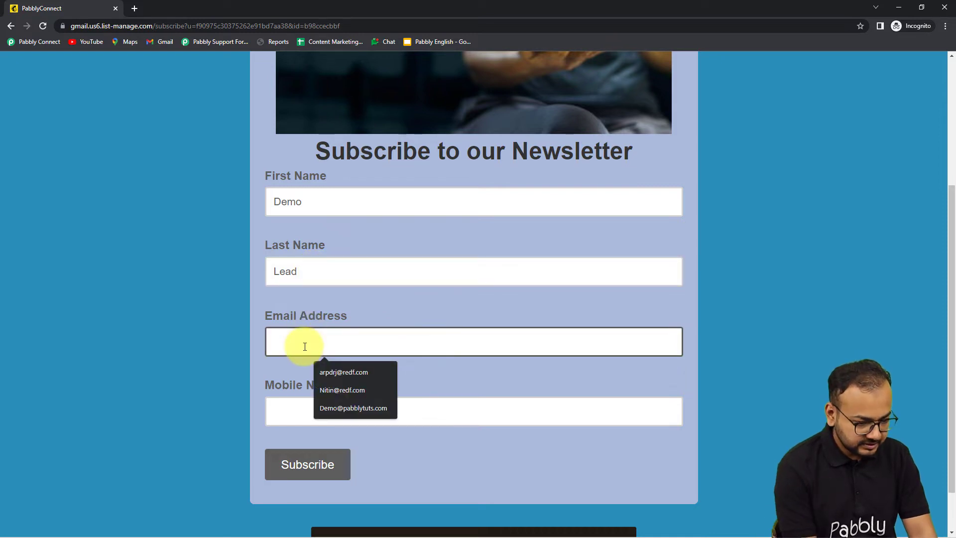
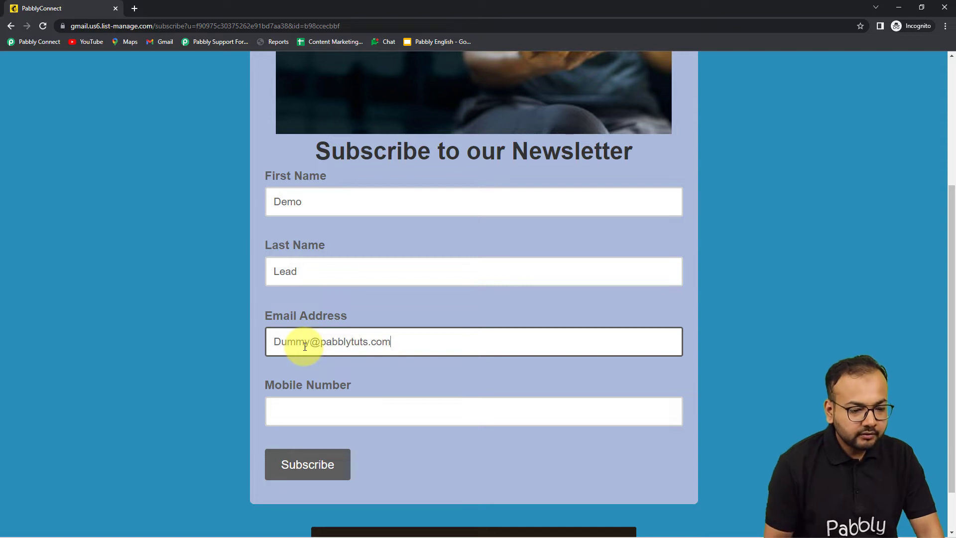
pyautogui.click(324, 420)
pyautogui.click(184, 346)
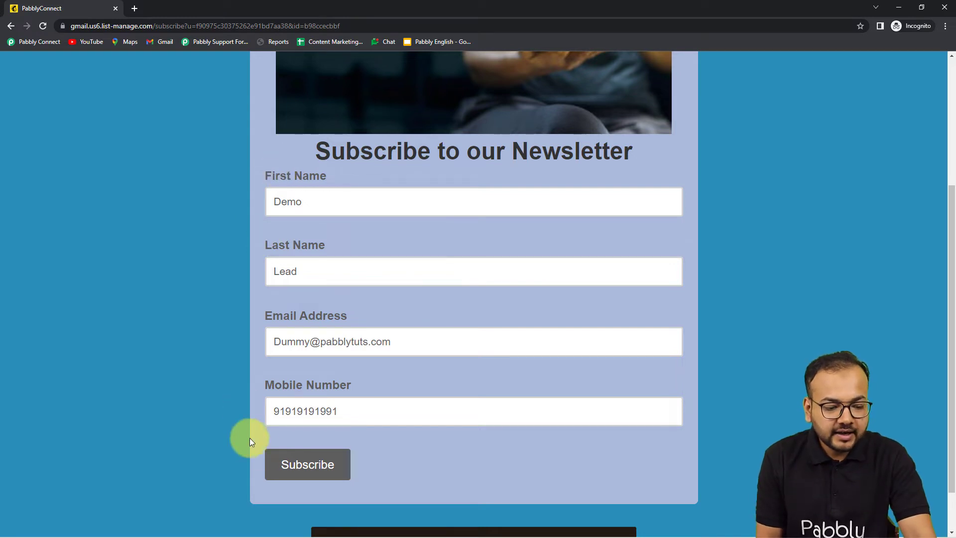
# Submit the subscription, passing the reCAPTCHA check, and close the confirmation window
pyautogui.click(309, 463)
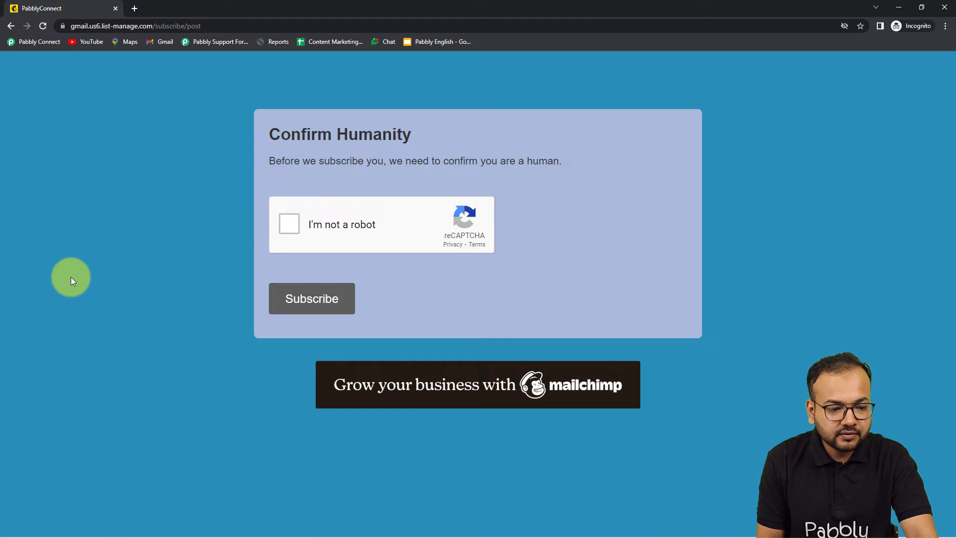
pyautogui.click(288, 225)
pyautogui.click(299, 302)
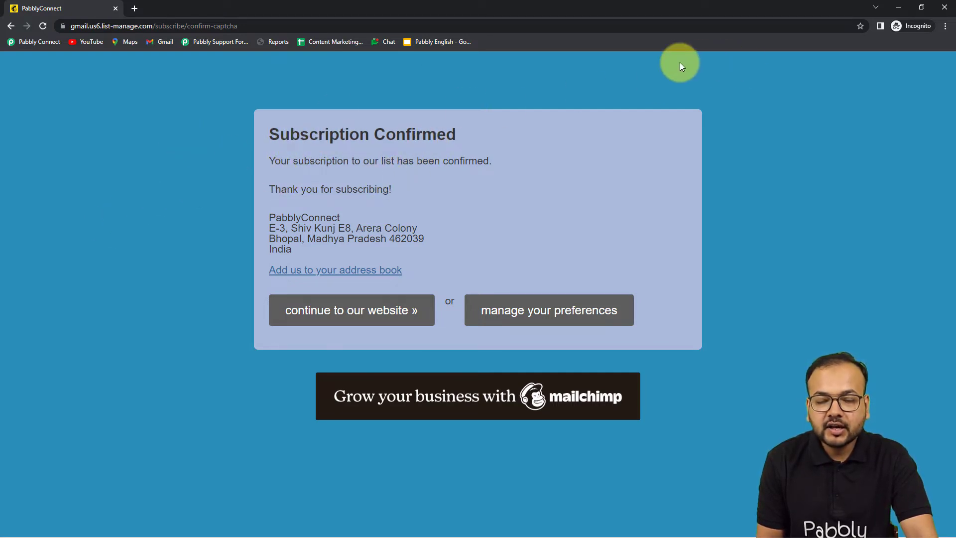
pyautogui.click(900, 11)
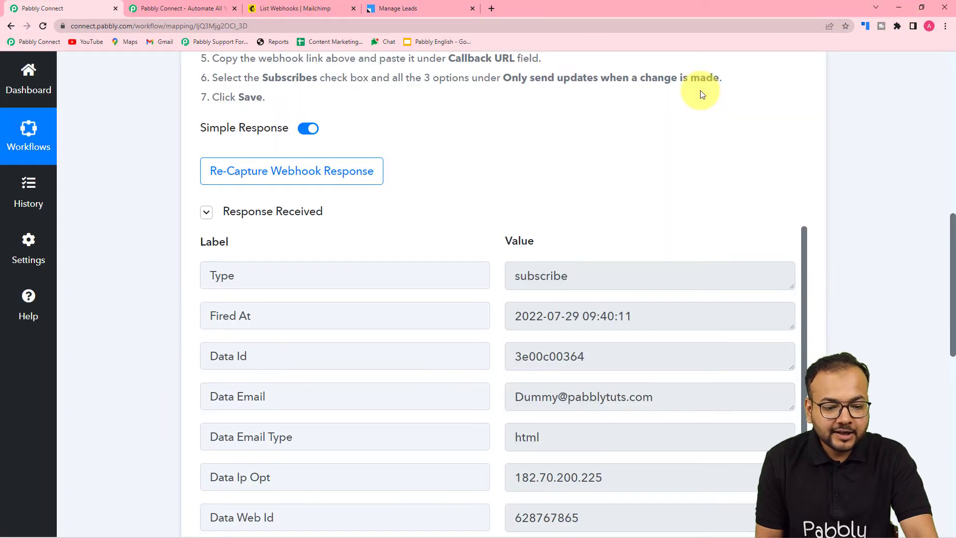
# Review the captured first name, last name and mobile number in the trigger response
pyautogui.scroll(-1, 701, 93)
pyautogui.scroll(-3, 700, 92)
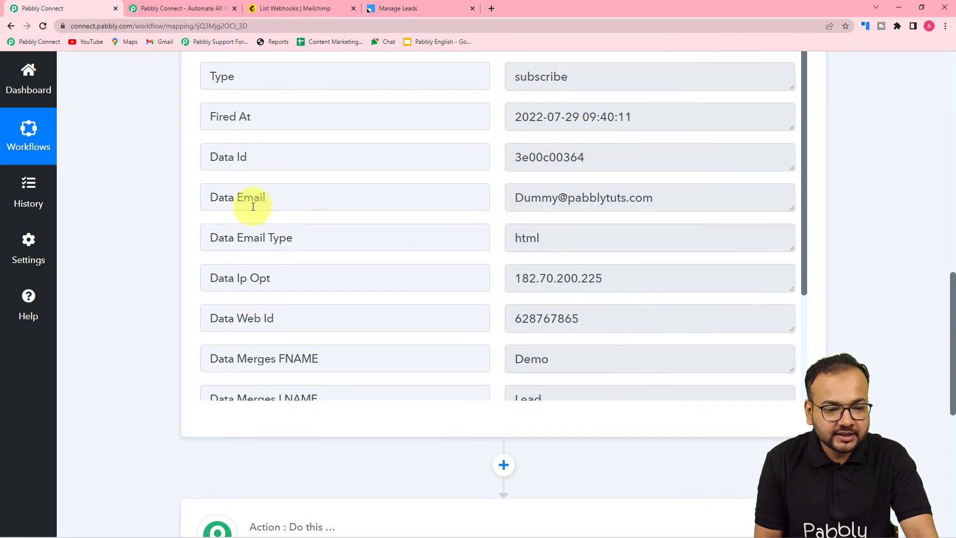
pyautogui.scroll(-3, 269, 241)
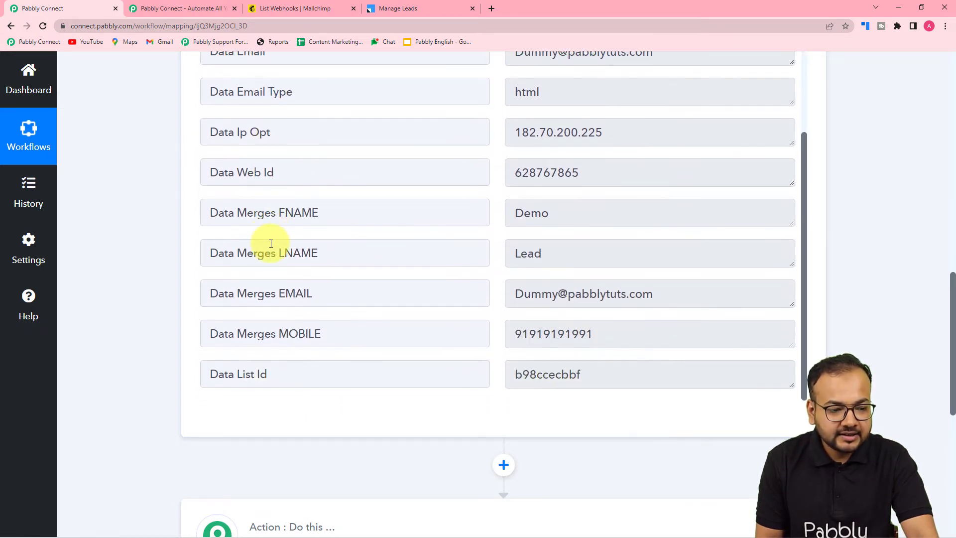
pyautogui.scroll(-2, 271, 243)
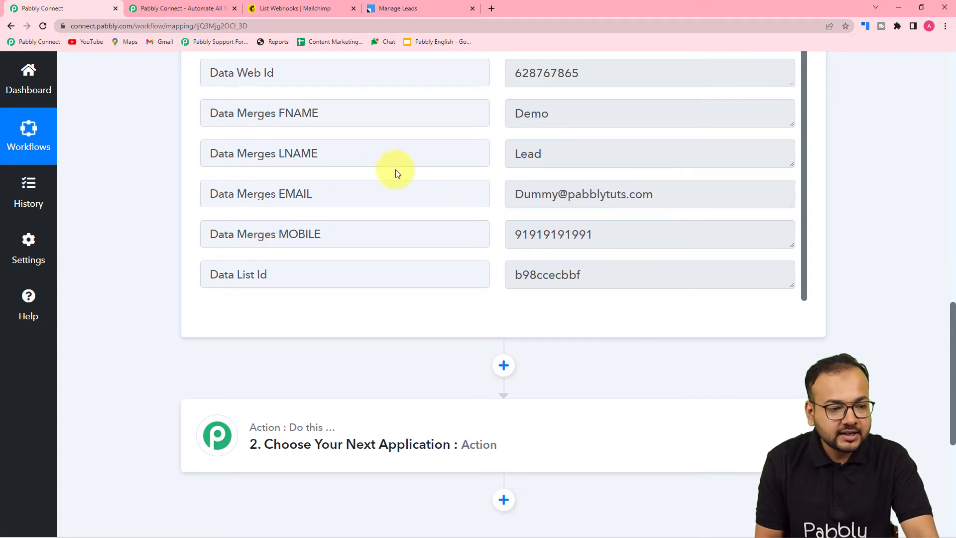
pyautogui.scroll(2, 381, 164)
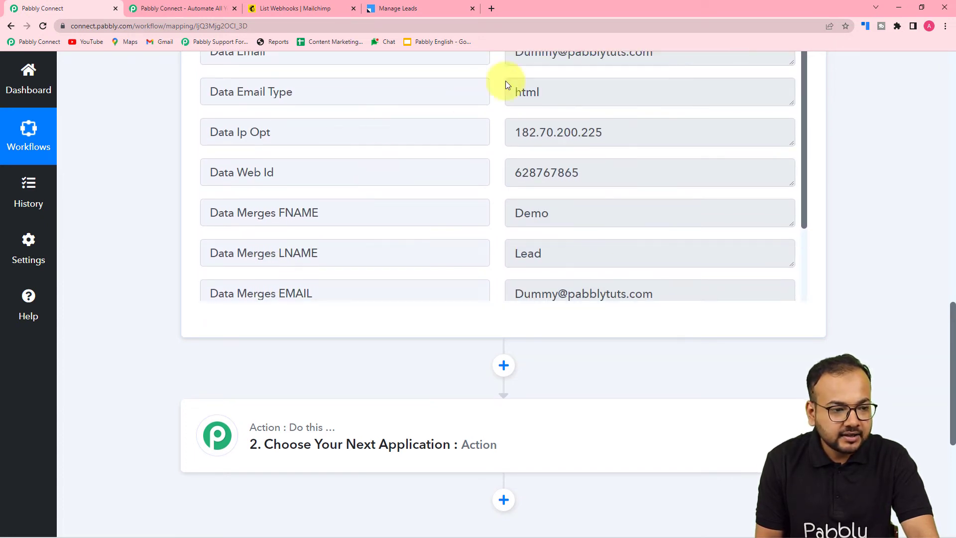
pyautogui.click(310, 6)
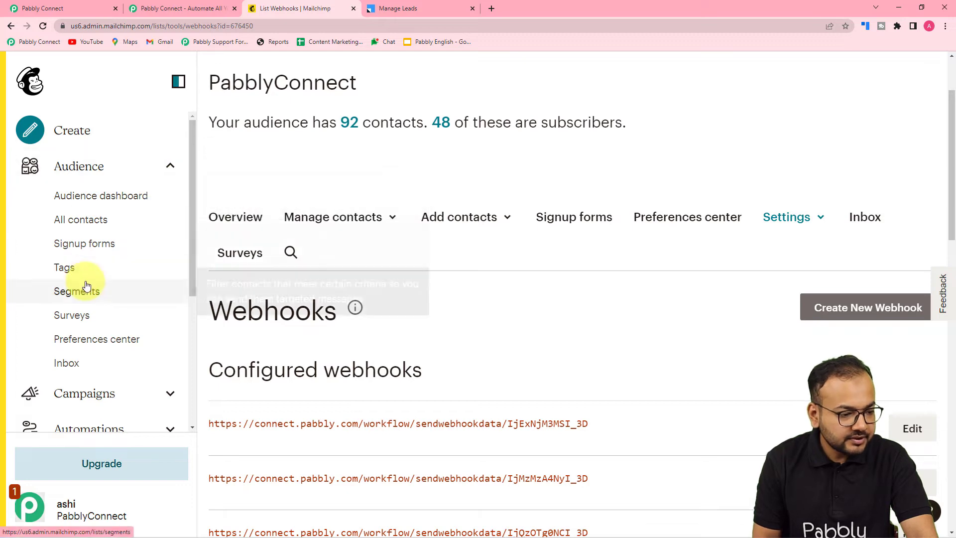
# Confirm the new subscriber appears in Mailchimp's All contacts list
pyautogui.click(363, 216)
pyautogui.scroll(-2, 488, 195)
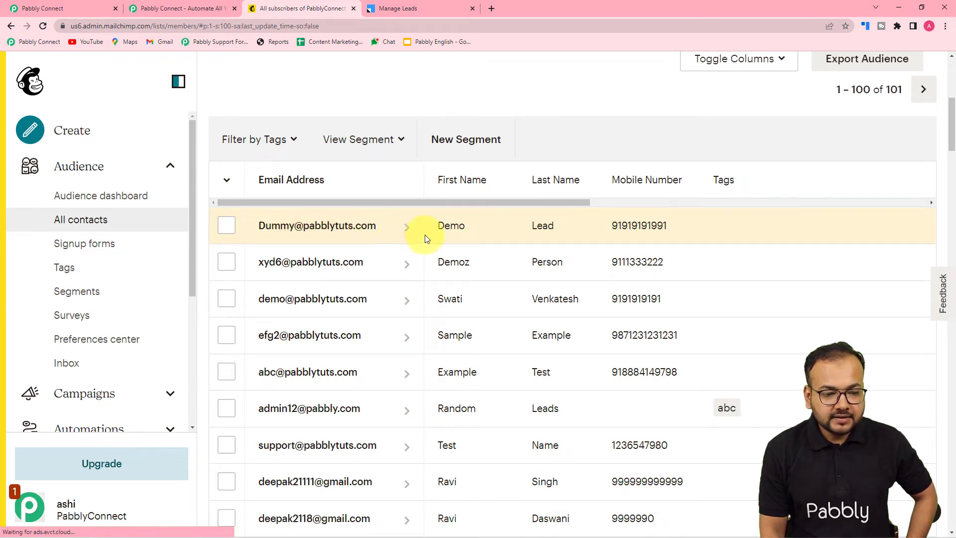
pyautogui.scroll(-3, 609, 344)
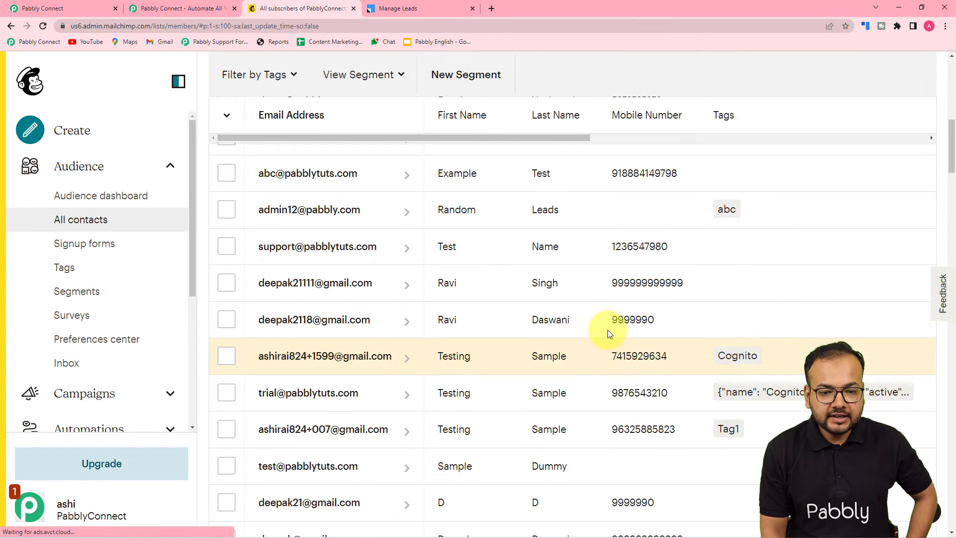
pyautogui.scroll(4, 625, 298)
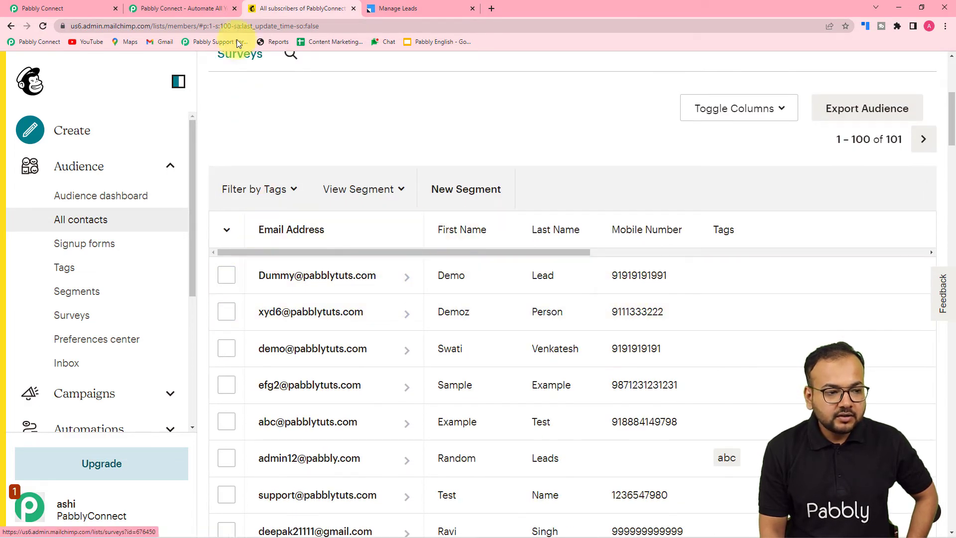
pyautogui.click(50, 10)
# Set the action step's app to Leadsquared by searching 'leads'
pyautogui.scroll(3, 389, 229)
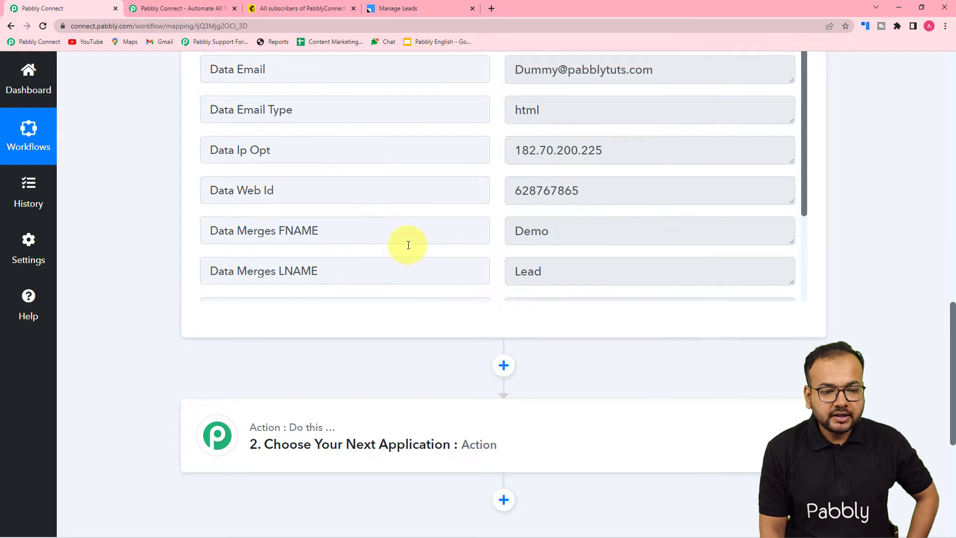
pyautogui.scroll(1, 172, 169)
pyautogui.scroll(-5, 172, 169)
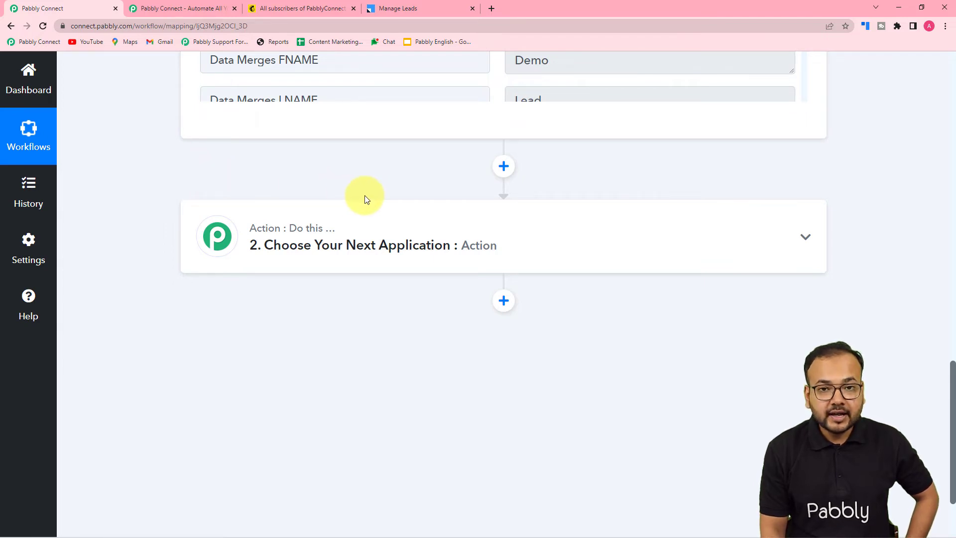
pyautogui.click(355, 246)
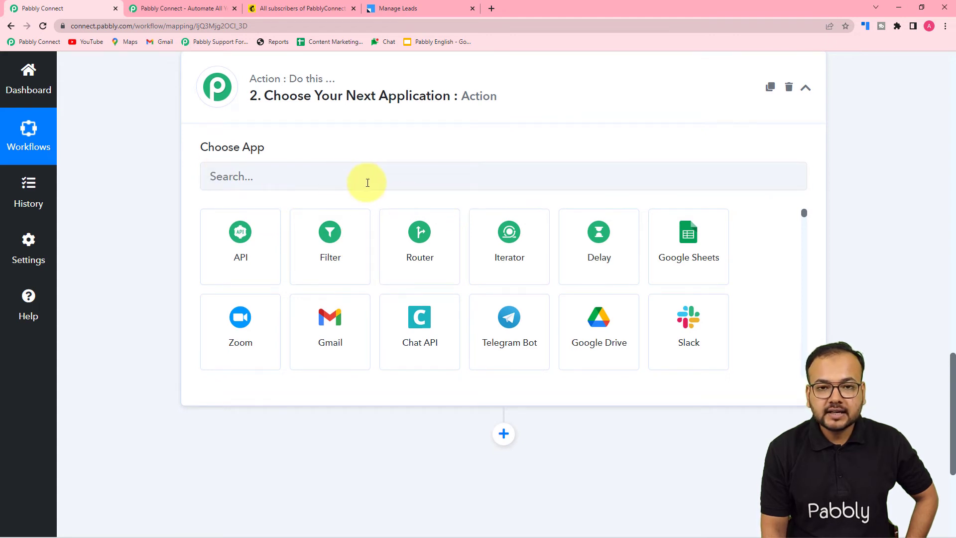
pyautogui.click(355, 178)
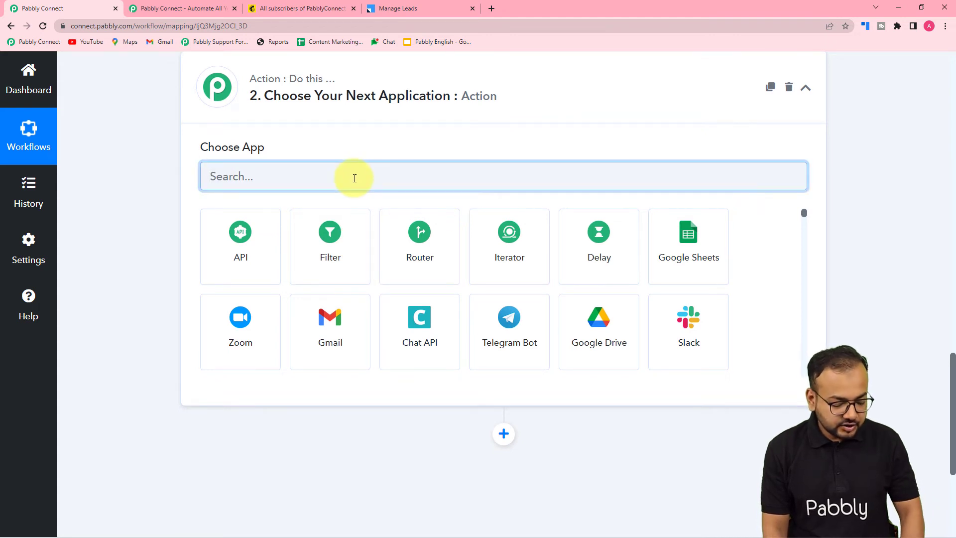
pyautogui.write('leads')
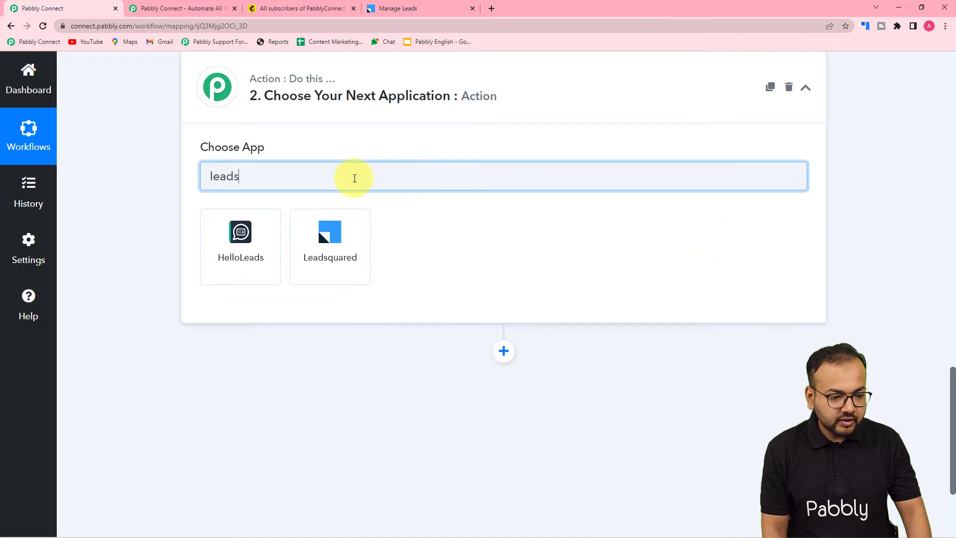
pyautogui.click(326, 241)
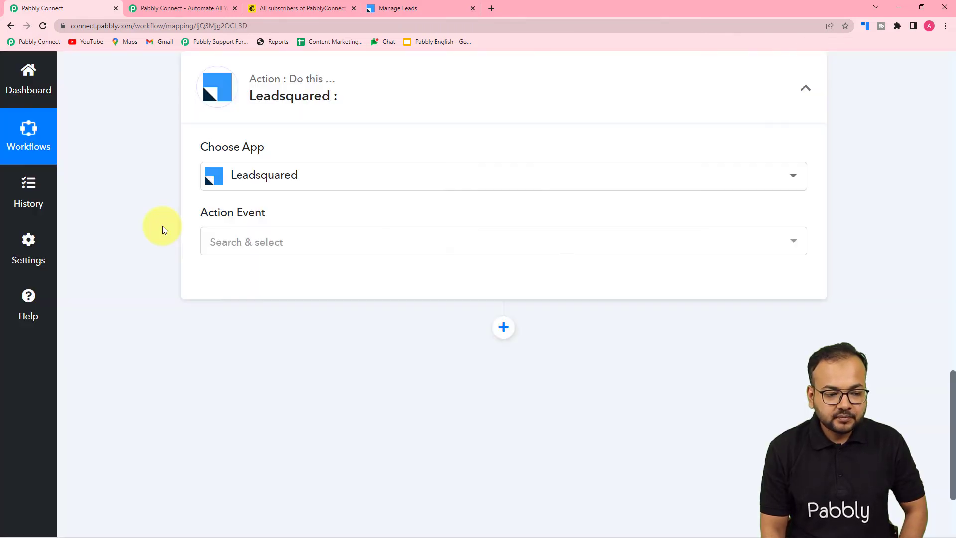
# Choose Create or Update Lead as the action event and start connecting the Leadsquared account
pyautogui.click(260, 241)
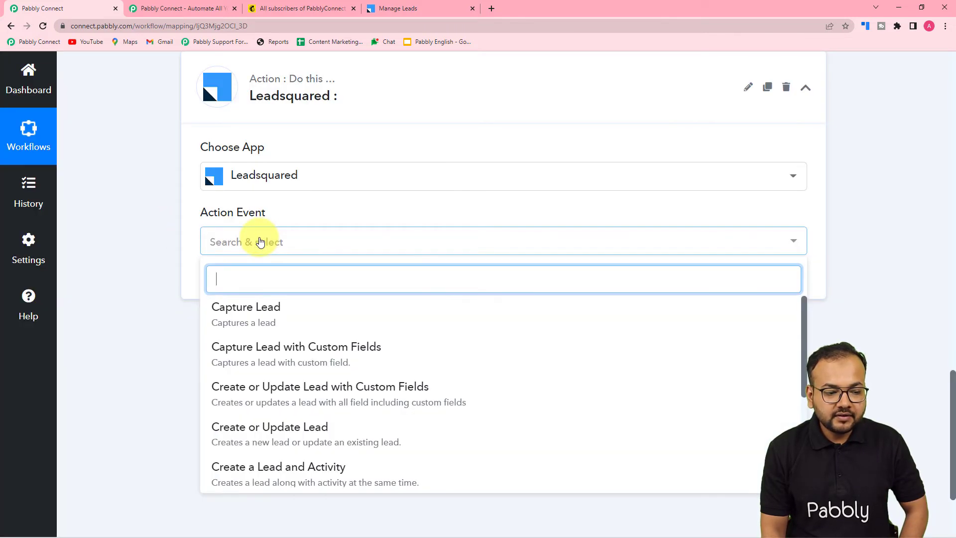
pyautogui.scroll(-1, 249, 371)
pyautogui.scroll(1, 233, 357)
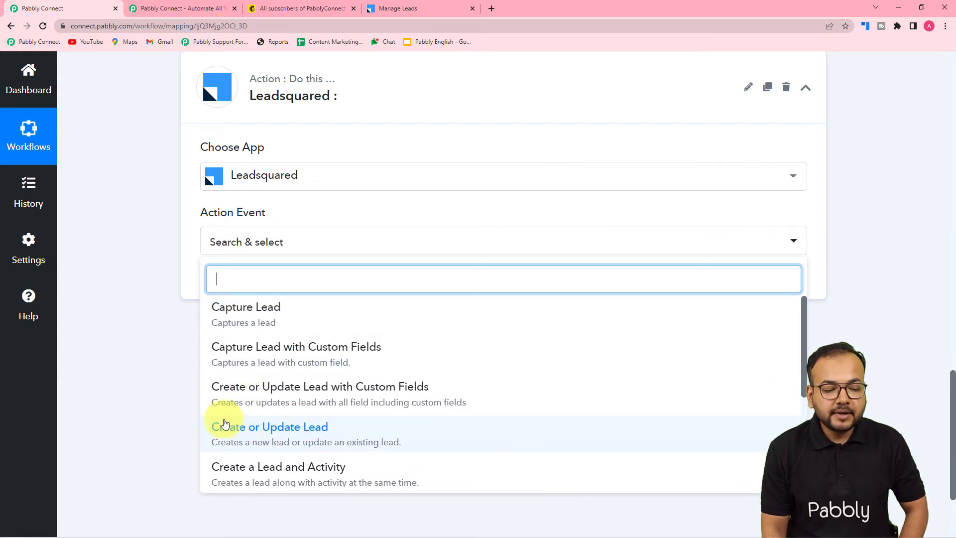
pyautogui.click(287, 436)
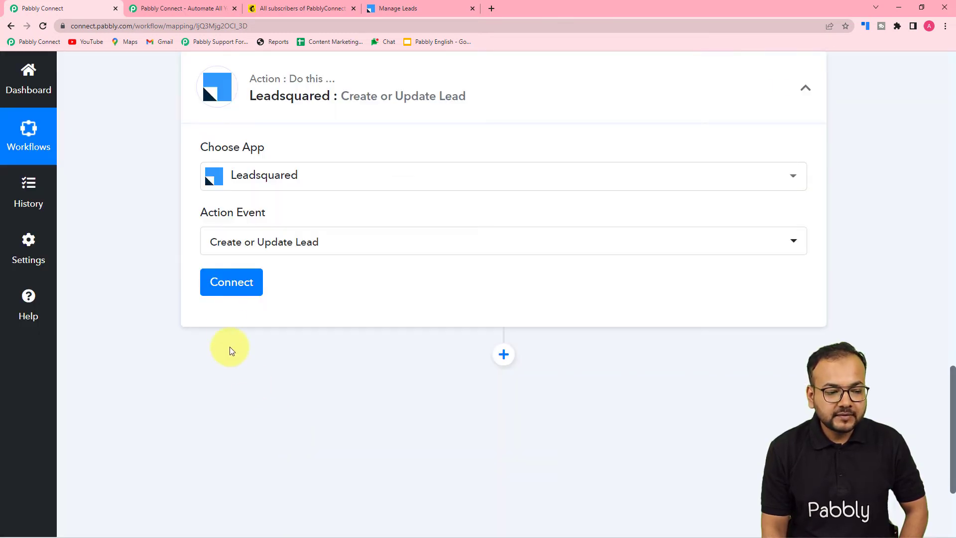
pyautogui.click(231, 287)
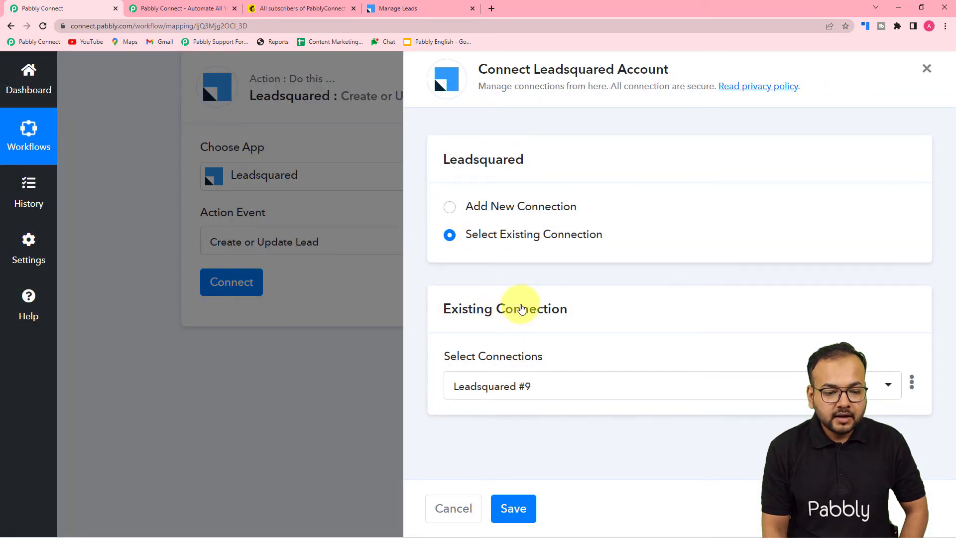
# Start a new Leadsquared connection and review its Access Key, Secret Key and API Host fields
pyautogui.click(449, 207)
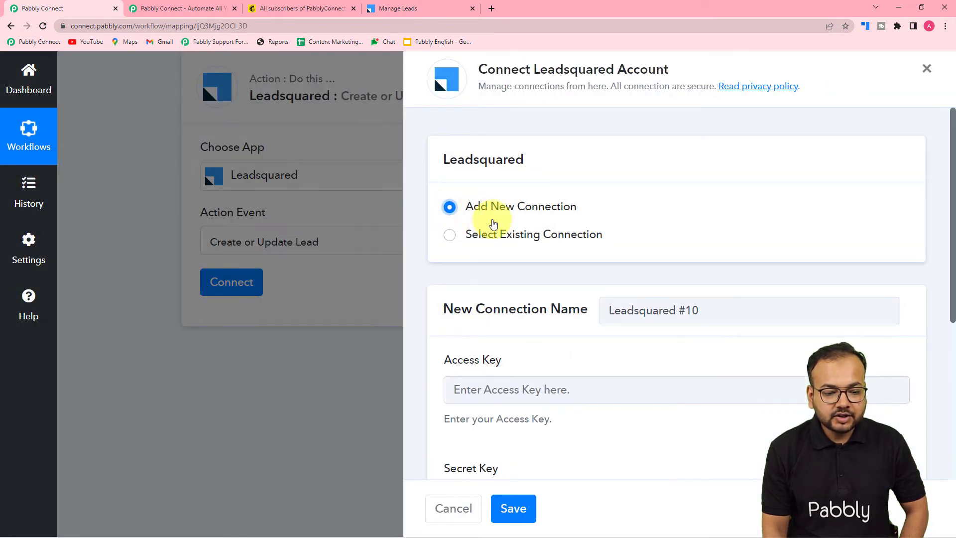
pyautogui.scroll(-2, 492, 222)
pyautogui.scroll(-2, 493, 224)
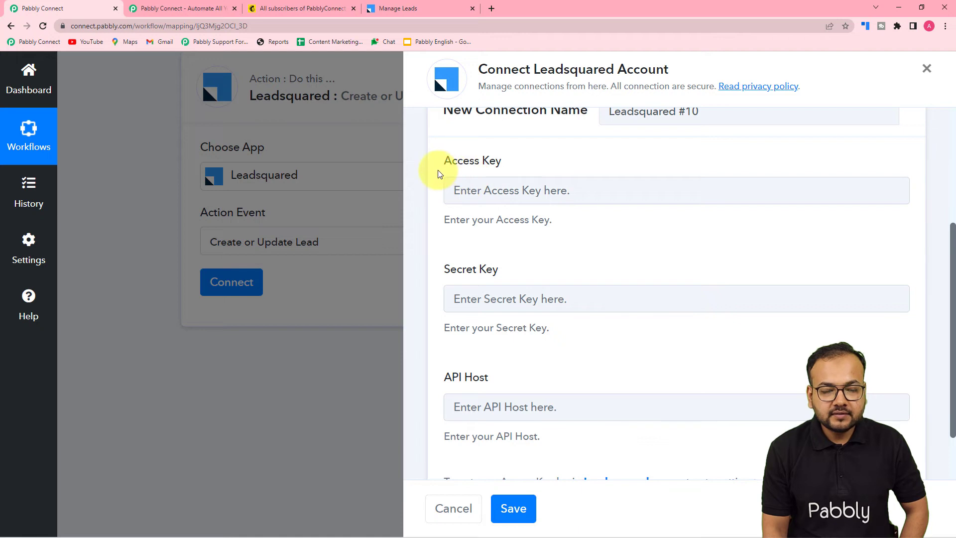
pyautogui.scroll(-1, 533, 205)
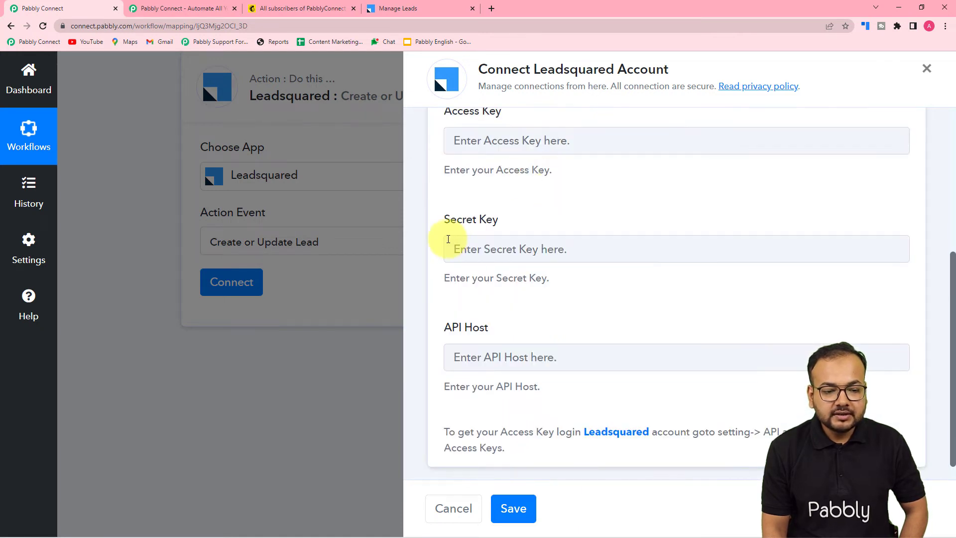
pyautogui.scroll(-1, 503, 259)
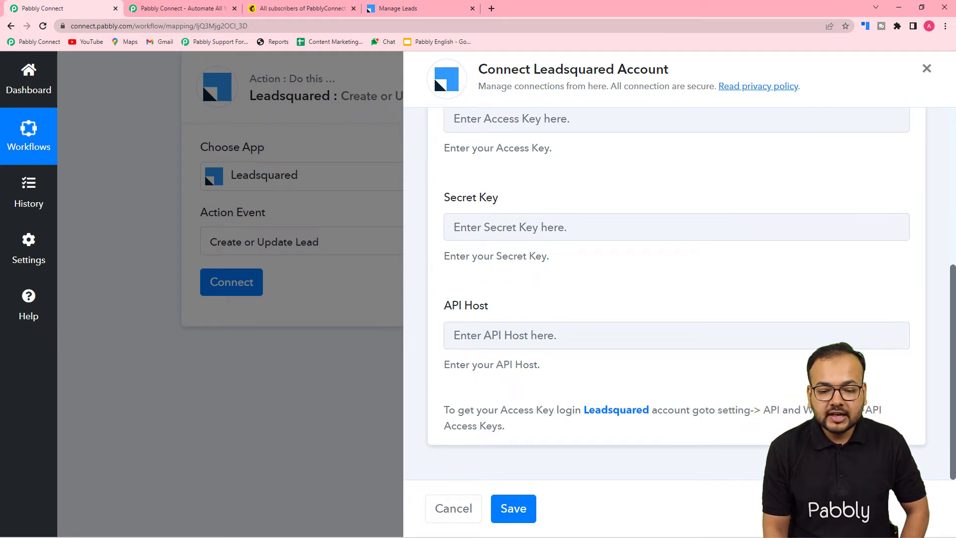
pyautogui.scroll(4, 519, 416)
pyautogui.scroll(-4, 519, 418)
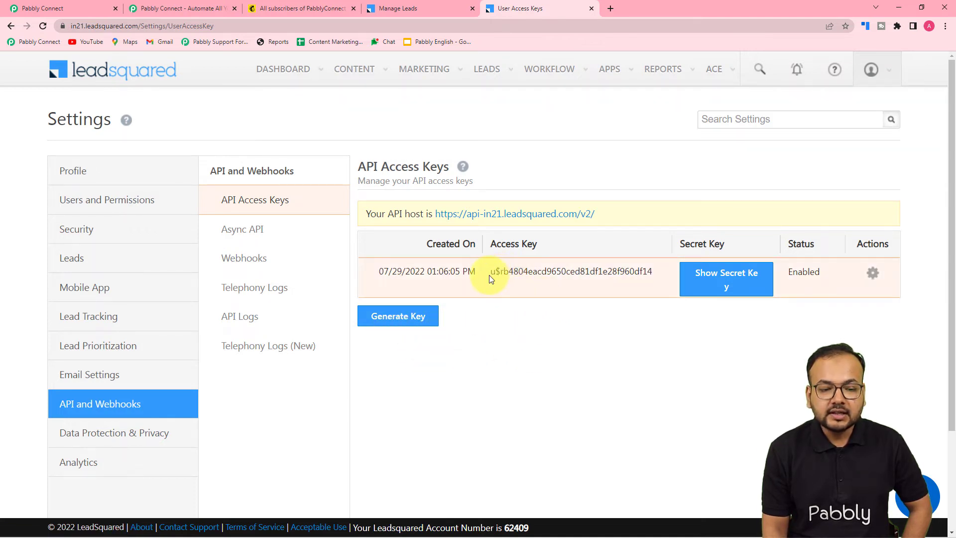
# Copy the LeadSquared access key into the connection's Access Key field
pyautogui.moveTo(493, 274); pyautogui.dragTo(656, 274)
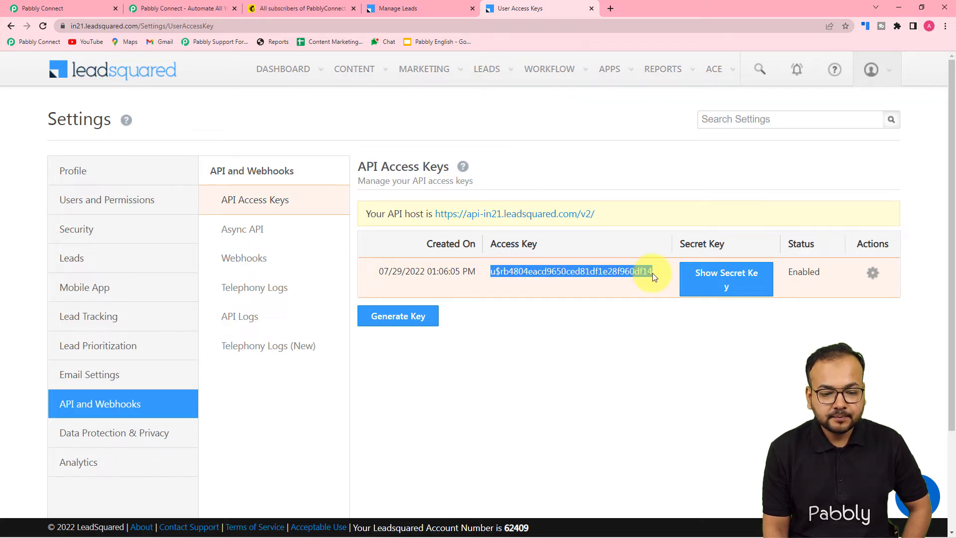
pyautogui.rightClick(644, 274)
pyautogui.click(657, 285)
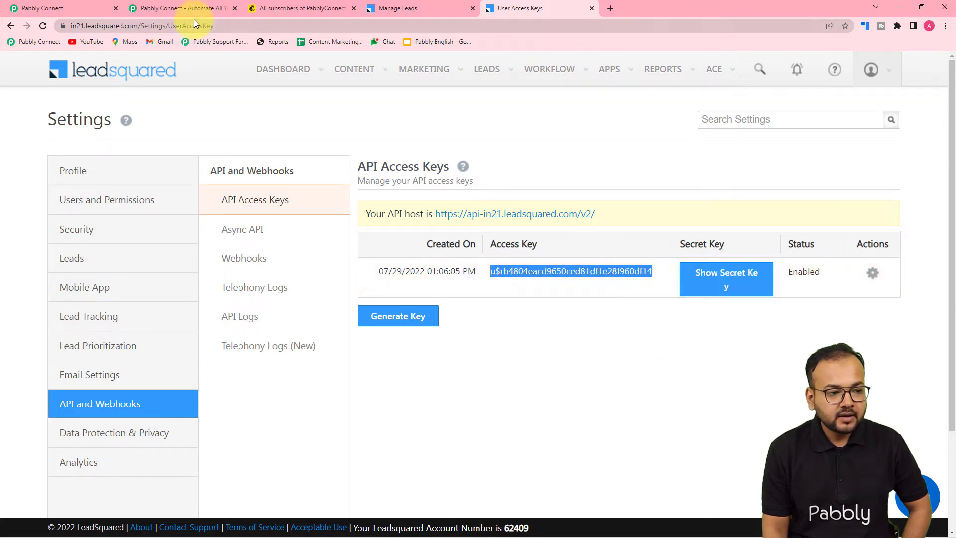
pyautogui.click(58, 9)
pyautogui.scroll(3, 423, 212)
pyautogui.scroll(-2, 434, 213)
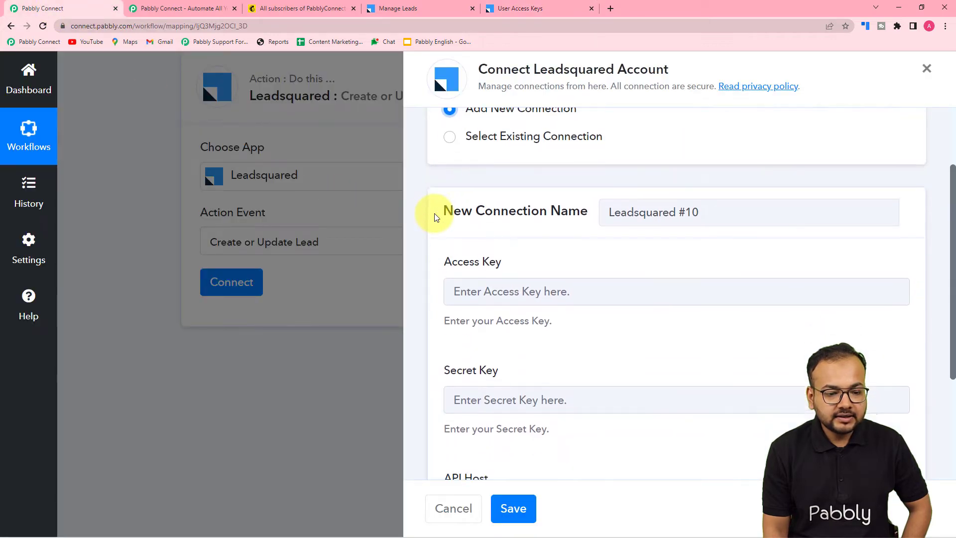
pyautogui.rightClick(487, 220)
pyautogui.click(506, 300)
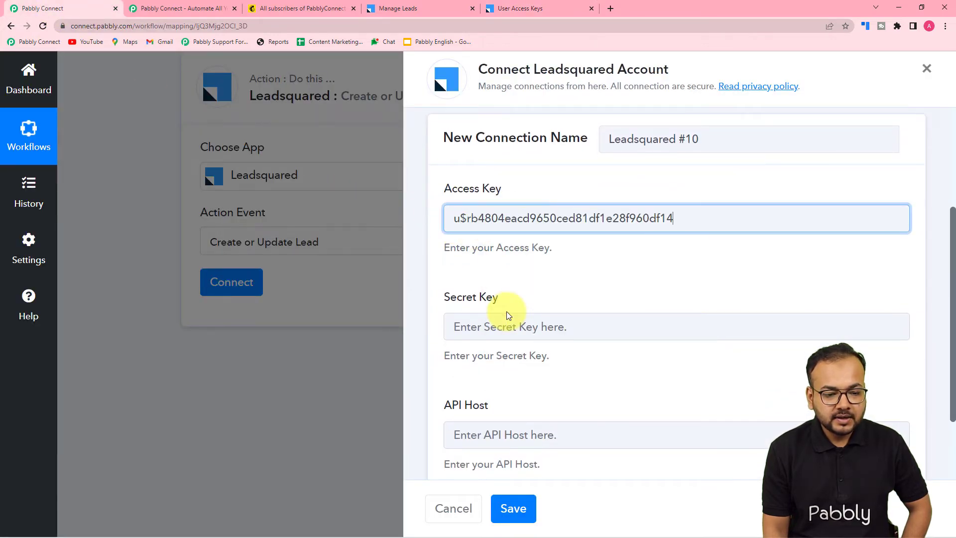
# Reveal the LeadSquared secret key and paste it into the Secret Key field
pyautogui.click(491, 6)
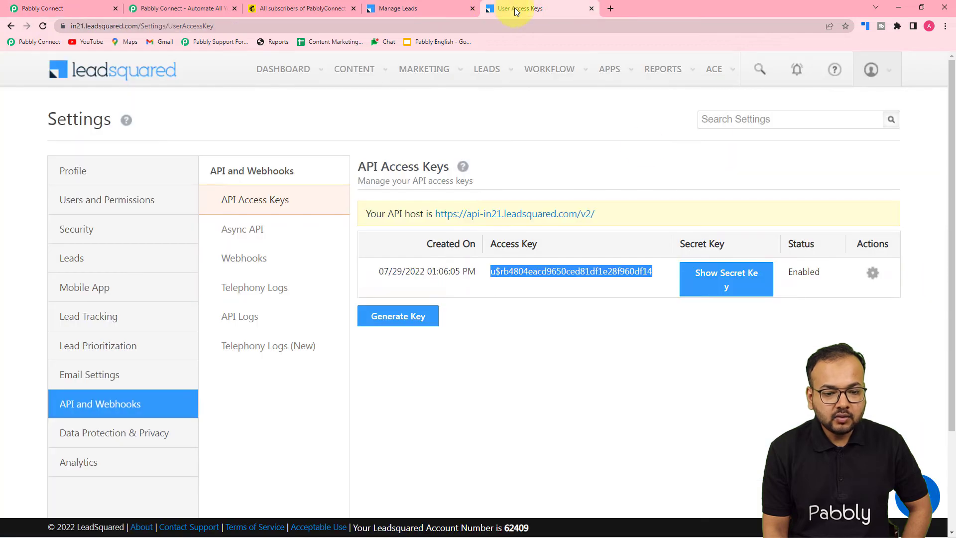
pyautogui.click(725, 283)
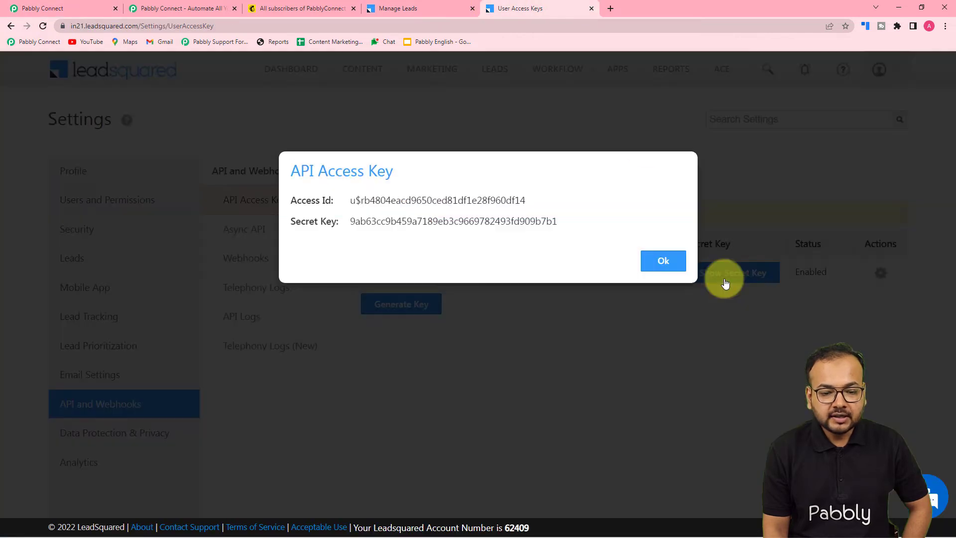
pyautogui.moveTo(352, 224); pyautogui.dragTo(540, 227)
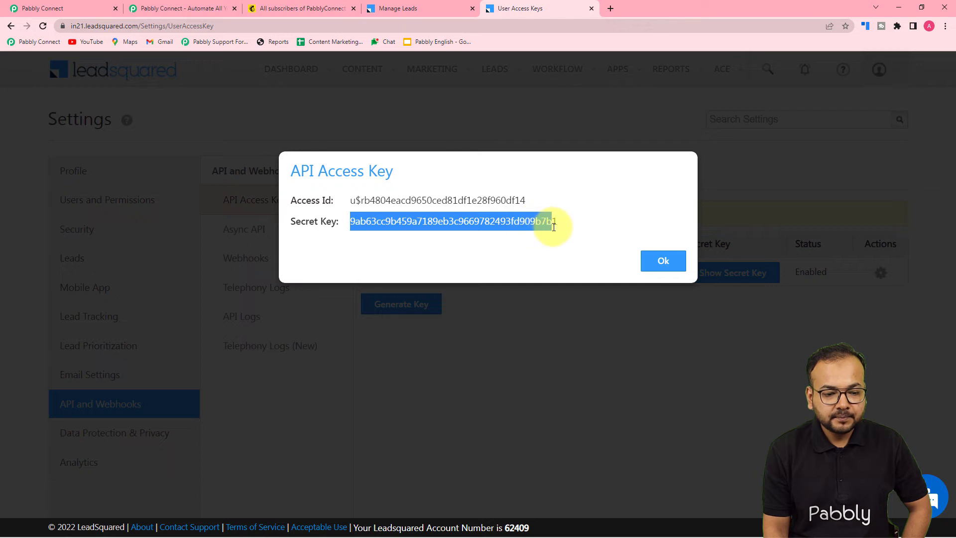
pyautogui.rightClick(546, 224)
pyautogui.click(560, 234)
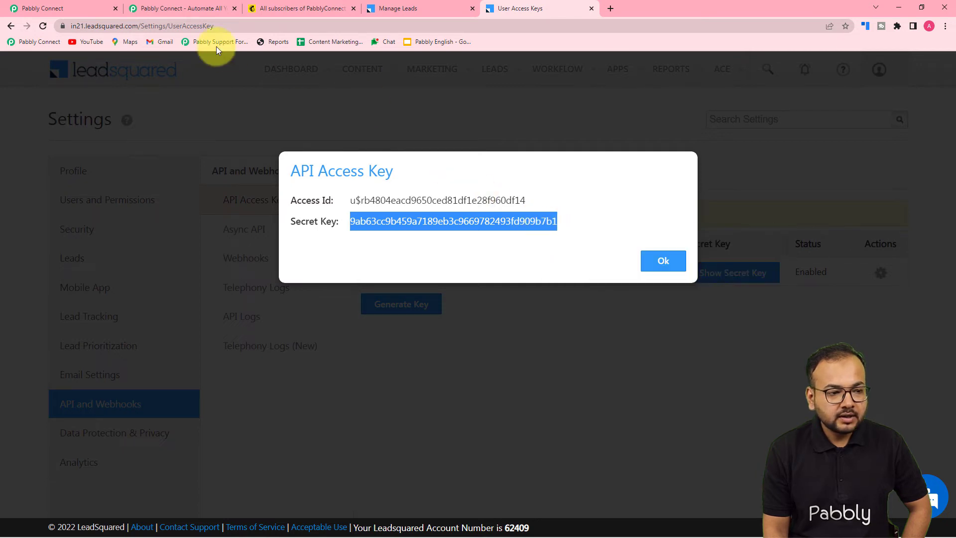
pyautogui.click(85, 10)
pyautogui.click(466, 326)
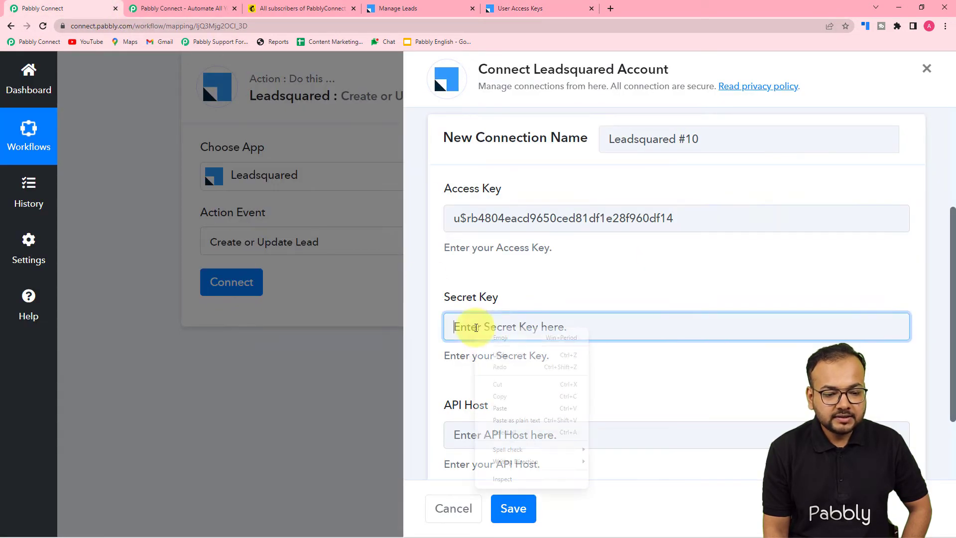
pyautogui.rightClick(475, 328)
pyautogui.click(503, 421)
pyautogui.scroll(-2, 478, 378)
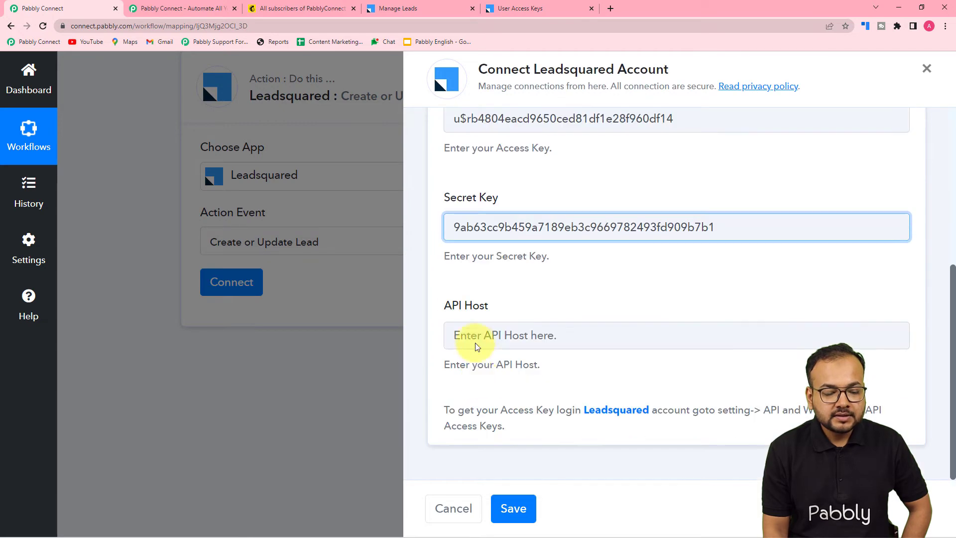
pyautogui.click(523, 5)
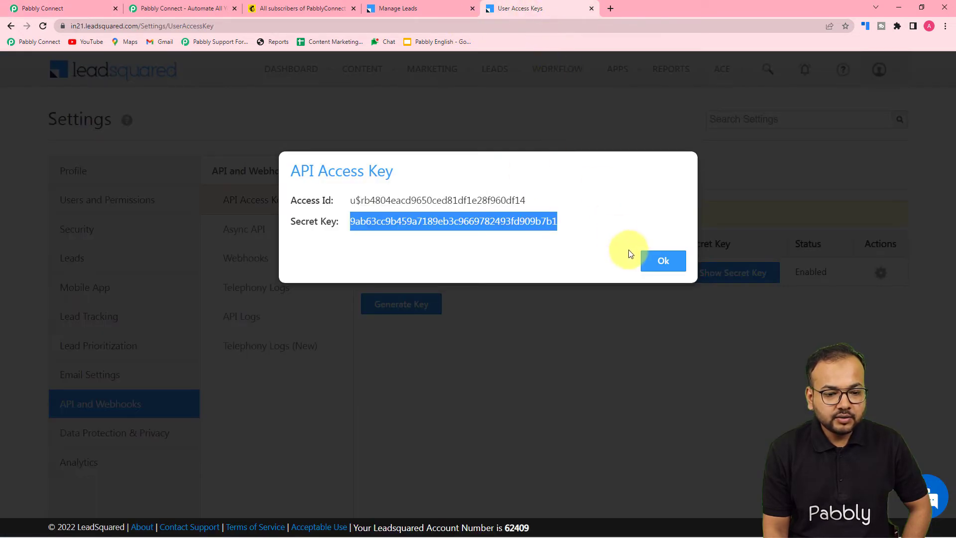
pyautogui.click(665, 262)
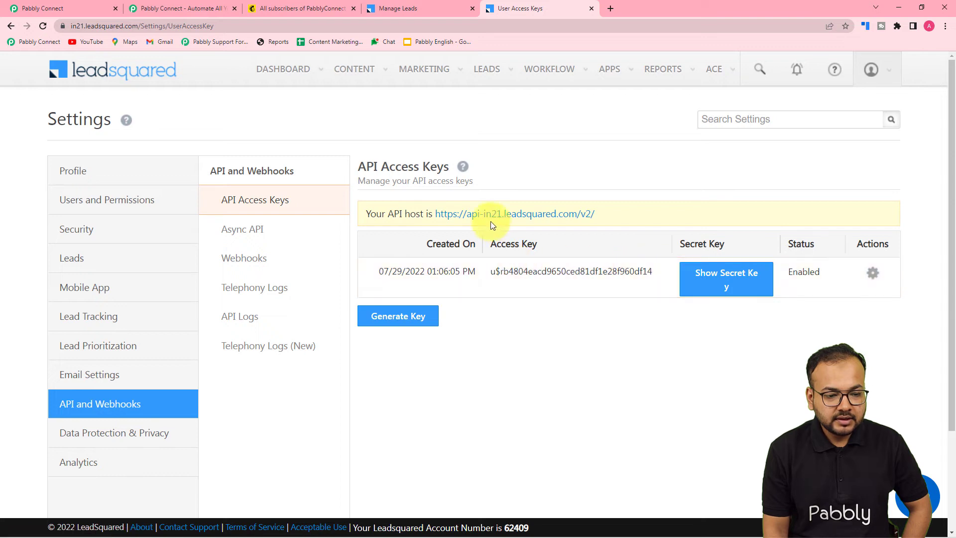
pyautogui.rightClick(442, 215)
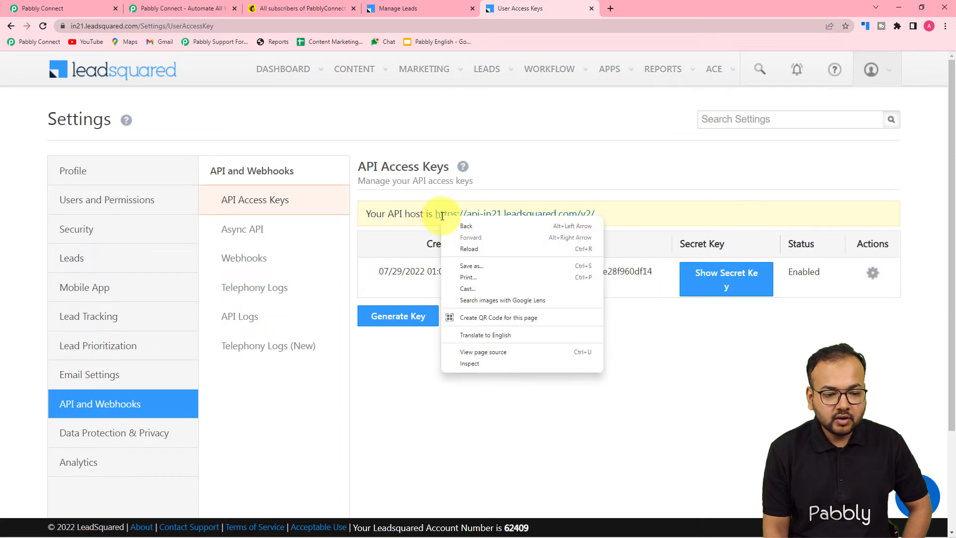
pyautogui.click(483, 179)
pyautogui.moveTo(435, 216); pyautogui.dragTo(588, 224)
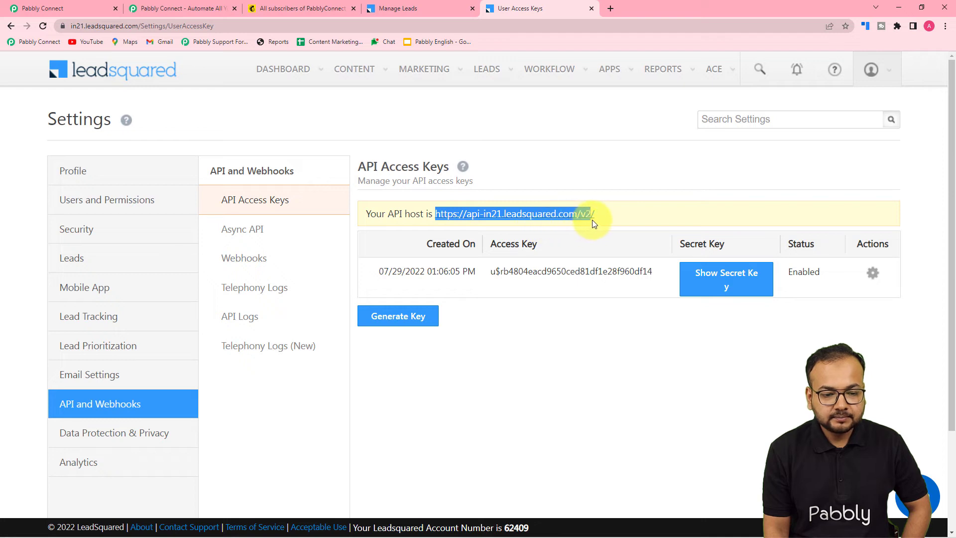
pyautogui.rightClick(581, 215)
pyautogui.click(600, 223)
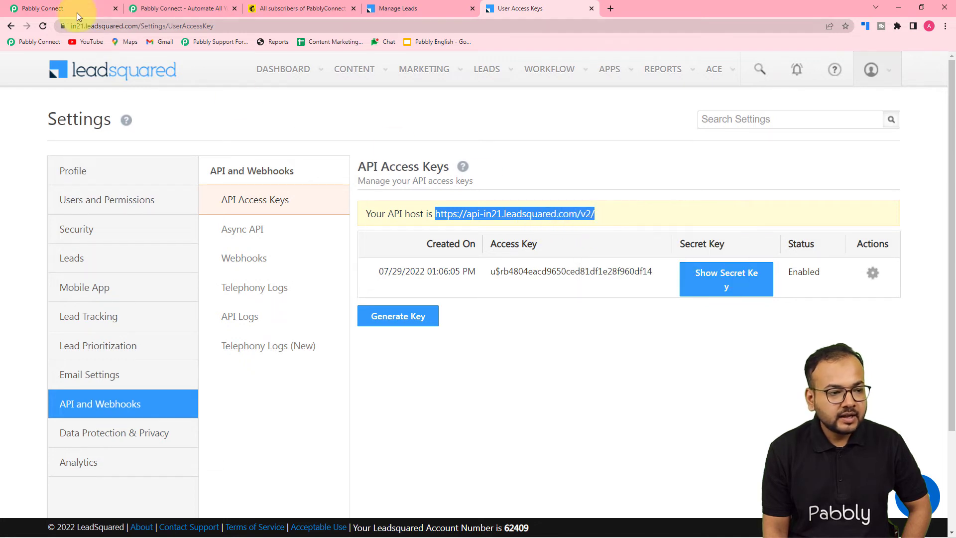
pyautogui.click(48, 9)
pyautogui.rightClick(466, 329)
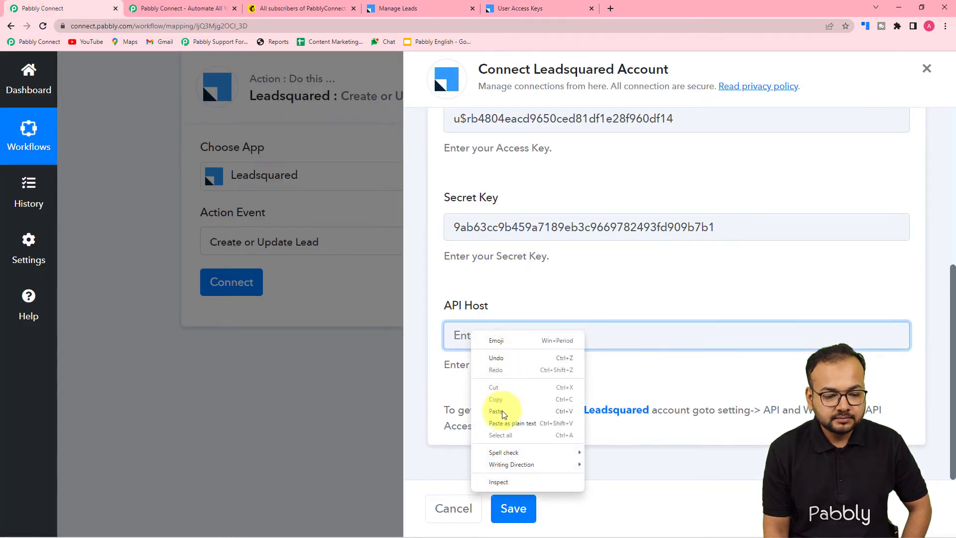
pyautogui.click(504, 423)
pyautogui.scroll(3, 496, 299)
pyautogui.scroll(-3, 498, 298)
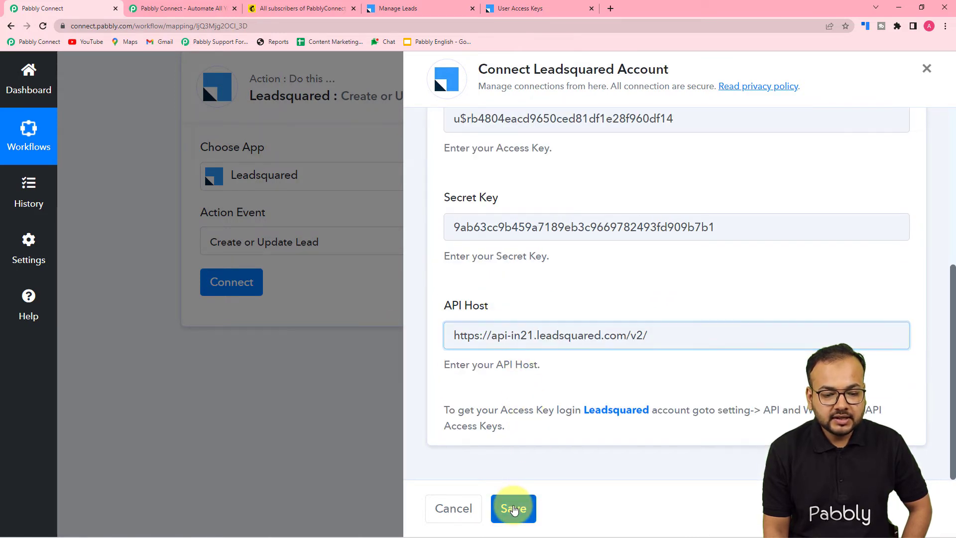
pyautogui.click(512, 507)
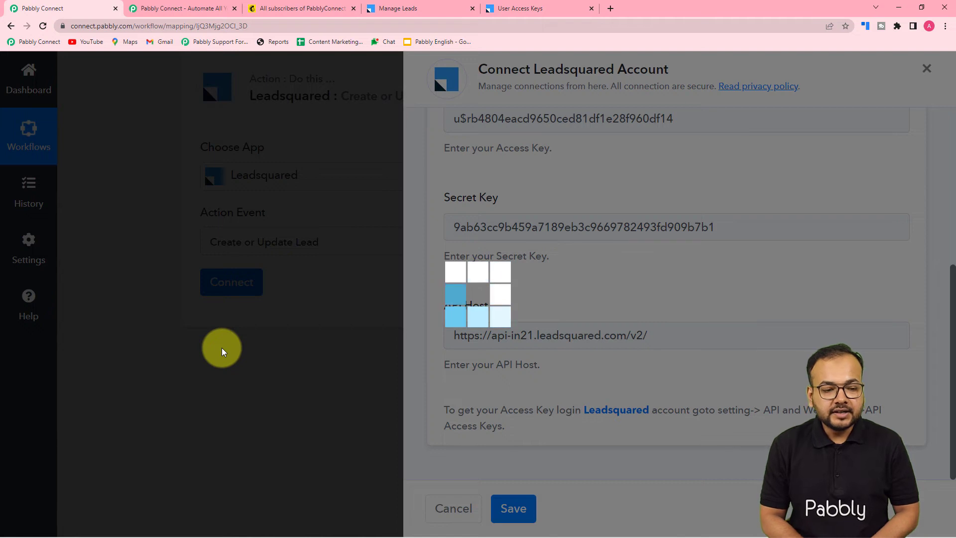
# Review the empty Create or Update Lead fields and select First Name for mapping Mailchimp subscriber data
pyautogui.scroll(-1, 264, 257)
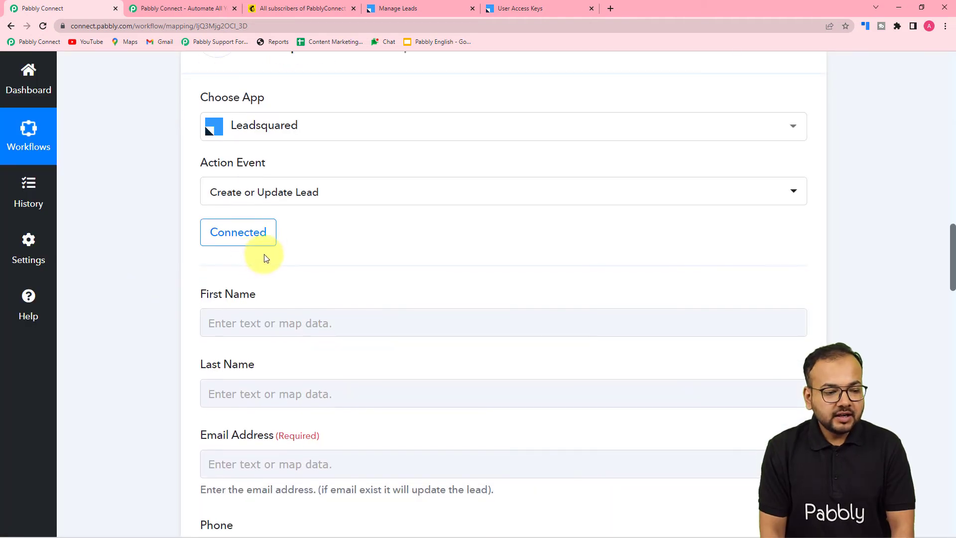
pyautogui.scroll(-1, 222, 256)
pyautogui.scroll(-2, 166, 261)
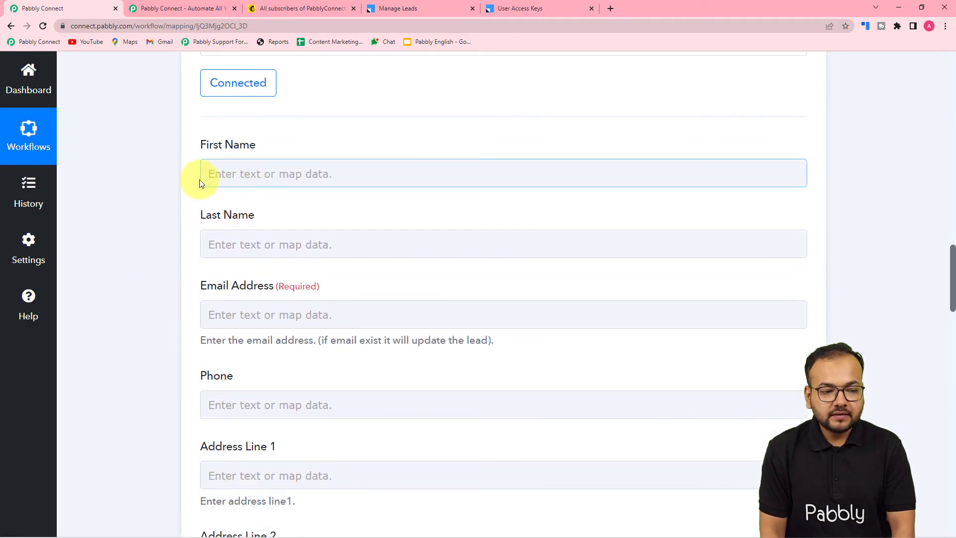
pyautogui.scroll(-2, 249, 281)
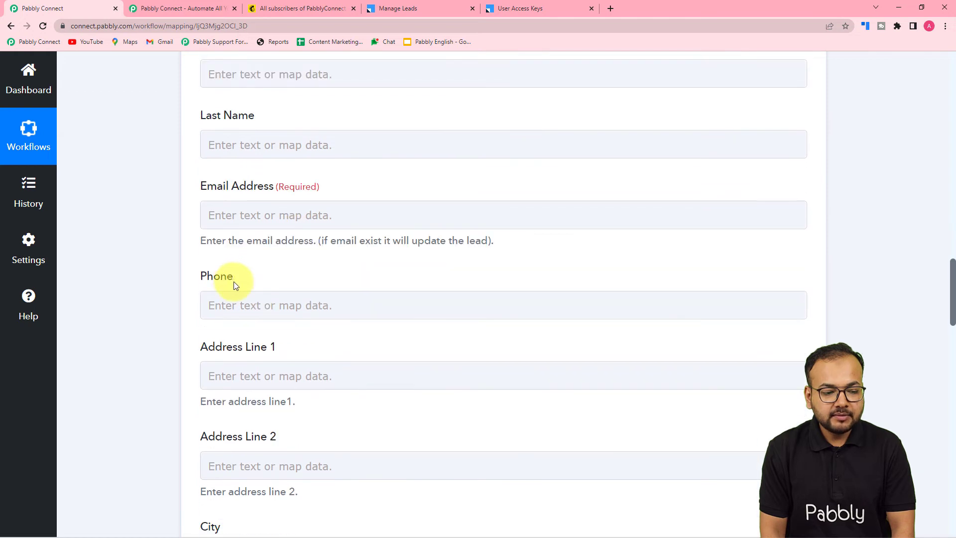
pyautogui.scroll(-3, 274, 303)
pyautogui.click(274, 312)
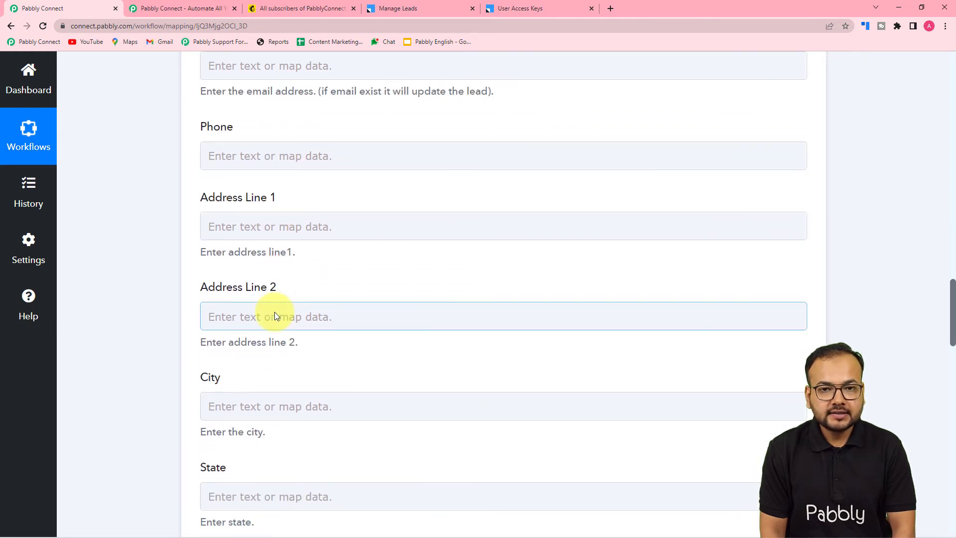
pyautogui.scroll(6, 275, 312)
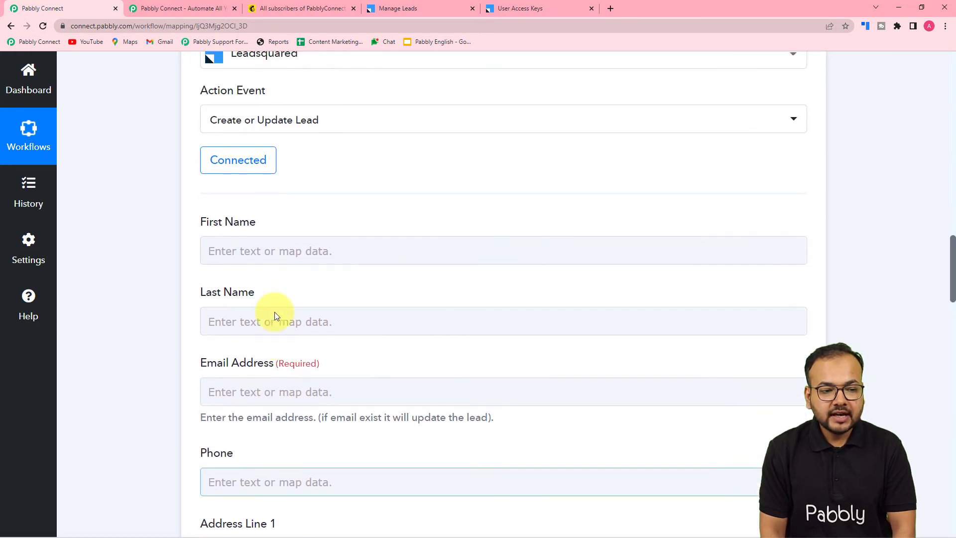
pyautogui.scroll(10, 274, 312)
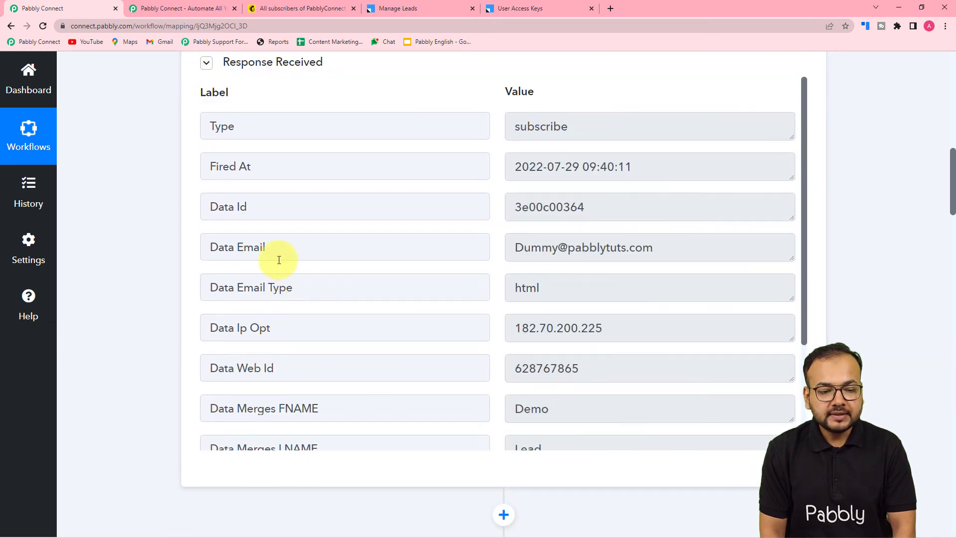
pyautogui.scroll(-3, 278, 257)
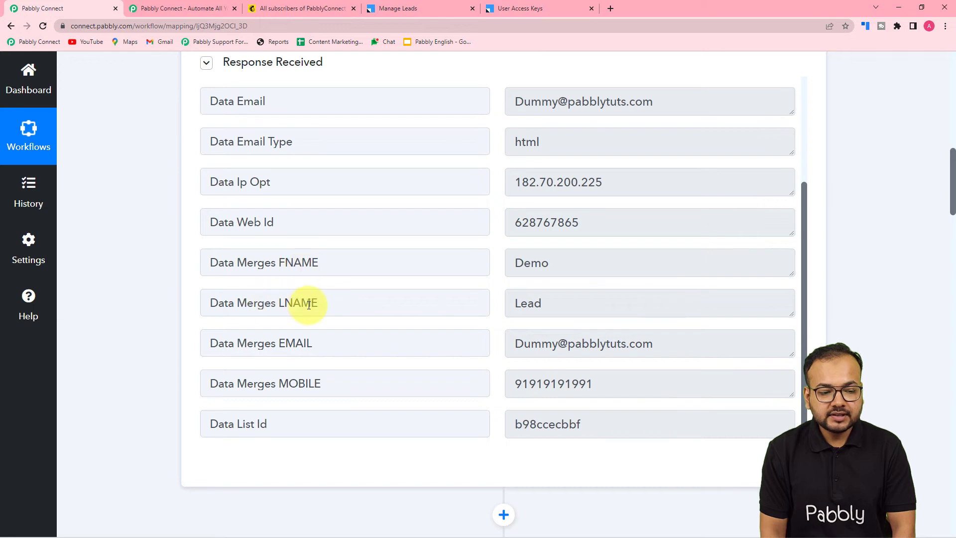
pyautogui.scroll(-10, 168, 306)
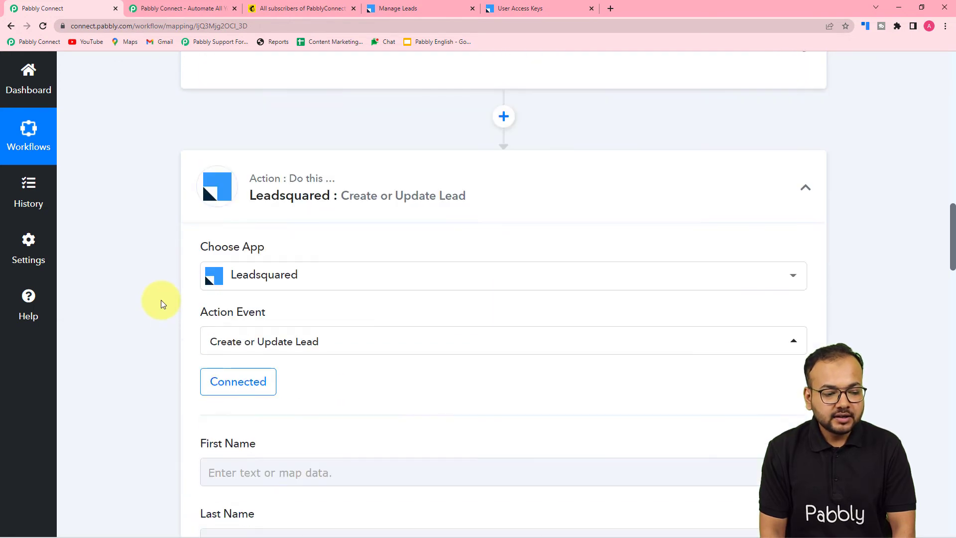
pyautogui.scroll(-3, 160, 300)
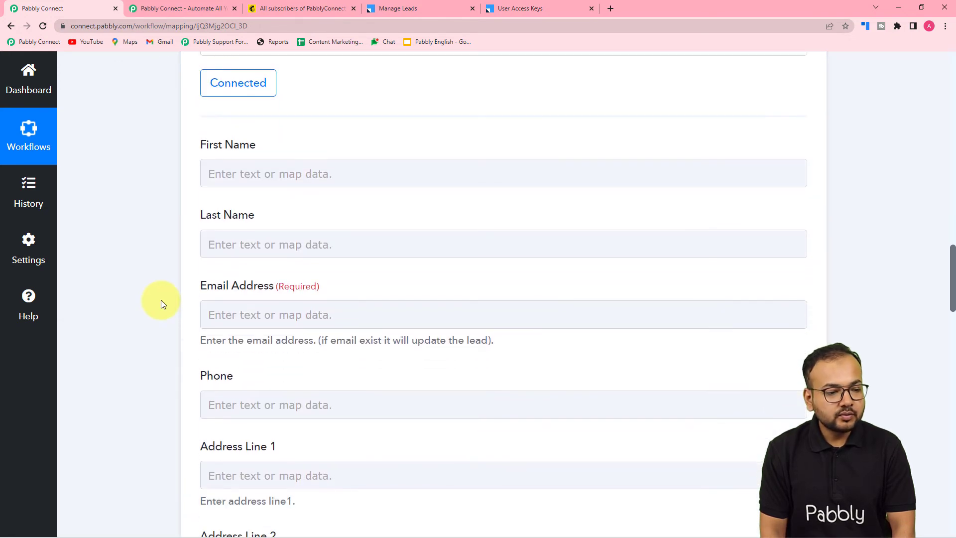
pyautogui.scroll(2, 217, 263)
pyautogui.click(277, 170)
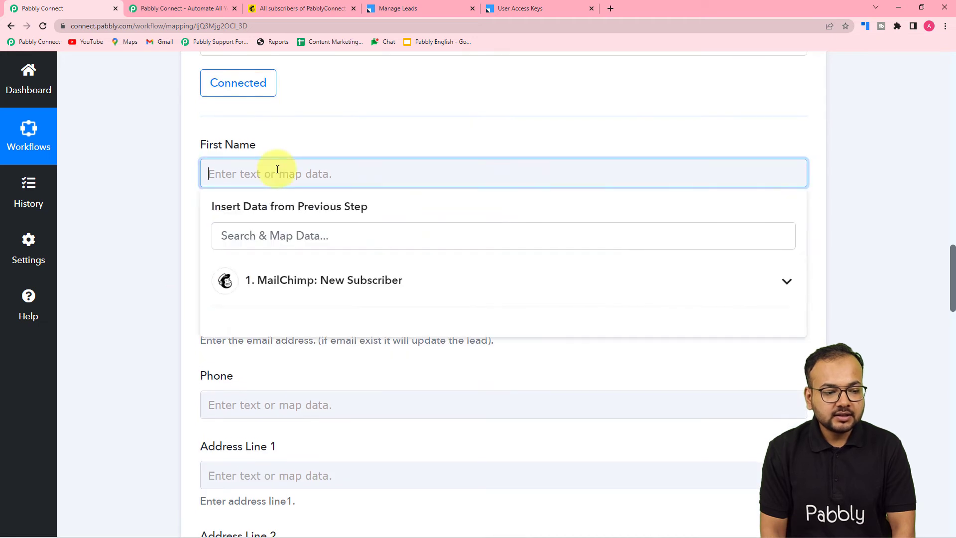
pyautogui.click(321, 294)
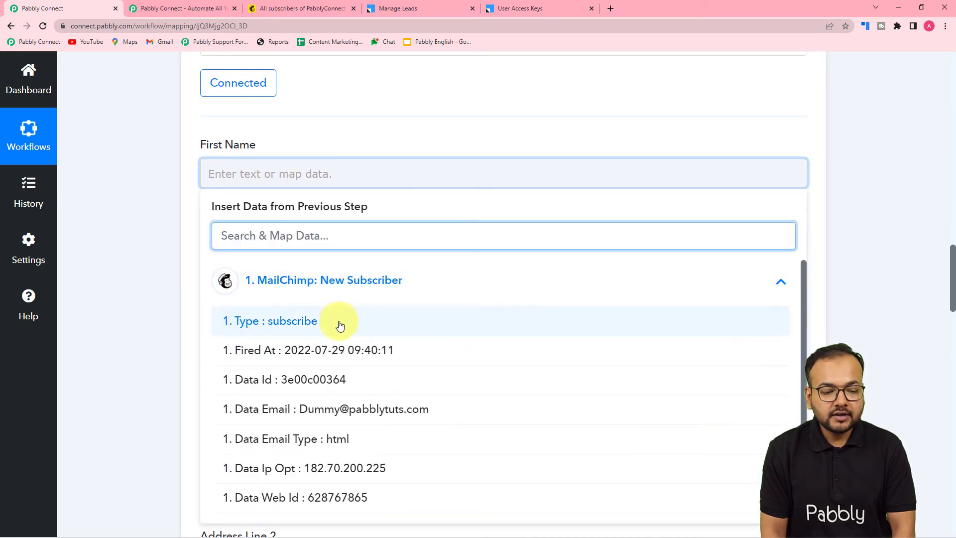
pyautogui.scroll(-3, 332, 395)
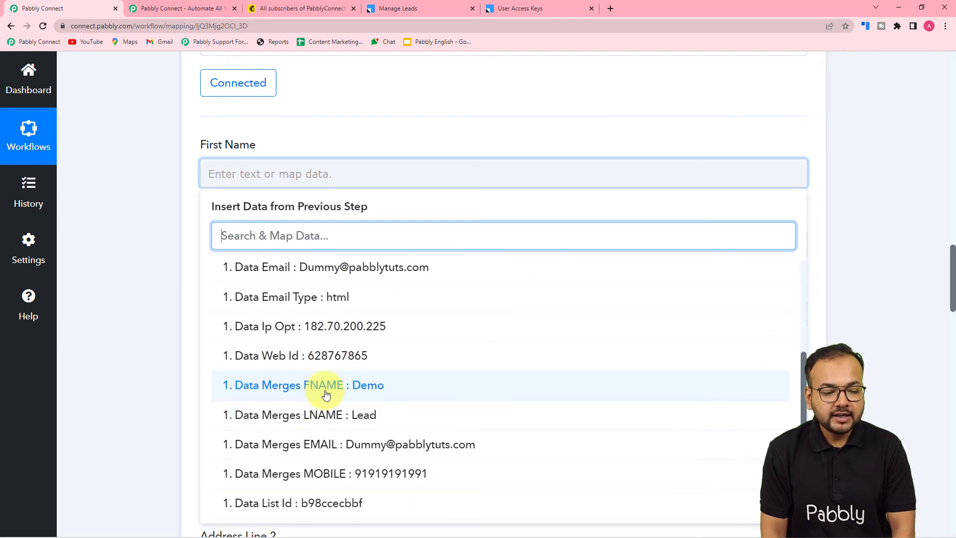
pyautogui.click(326, 387)
pyautogui.click(166, 286)
pyautogui.scroll(-2, 165, 286)
pyautogui.click(273, 154)
pyautogui.click(263, 259)
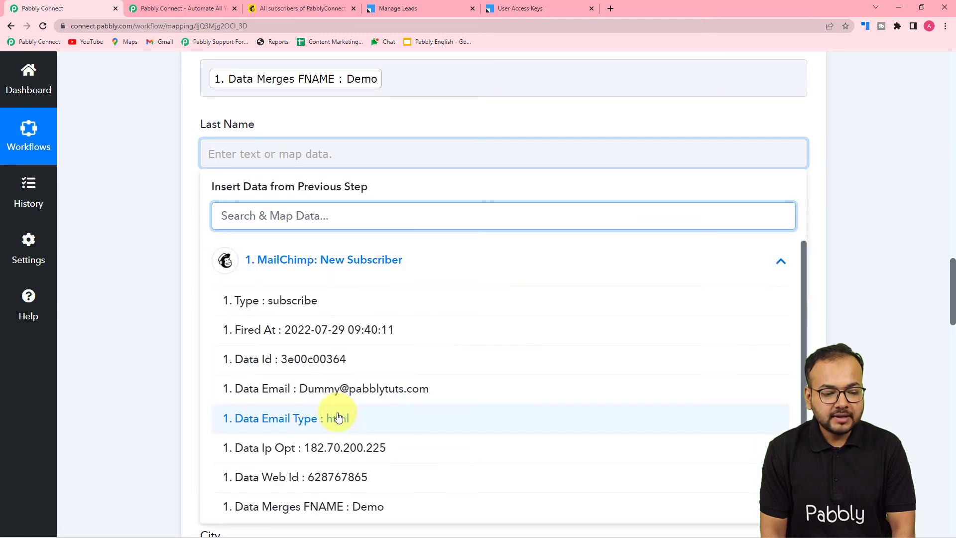
pyautogui.scroll(-2, 348, 429)
pyautogui.click(338, 438)
pyautogui.click(171, 297)
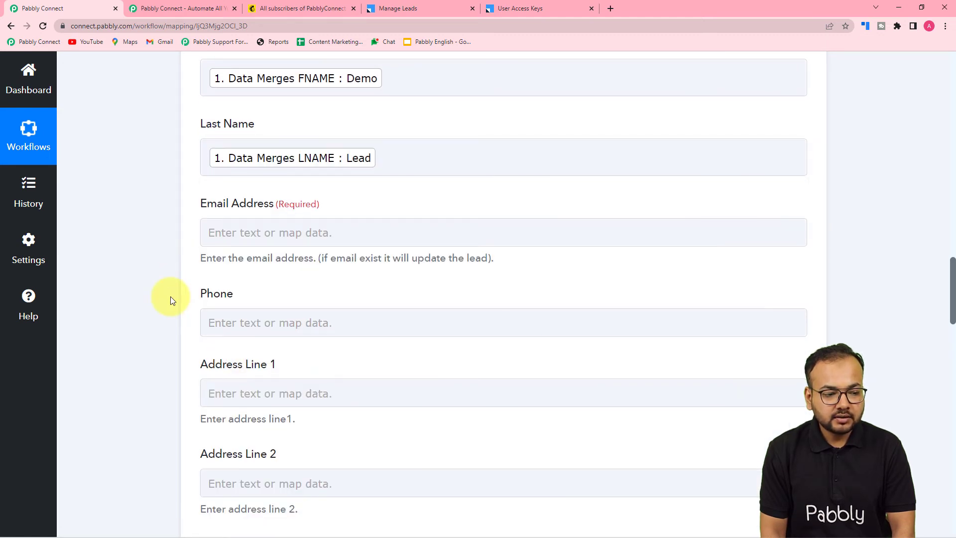
pyautogui.scroll(-2, 170, 297)
pyautogui.click(278, 135)
pyautogui.click(271, 240)
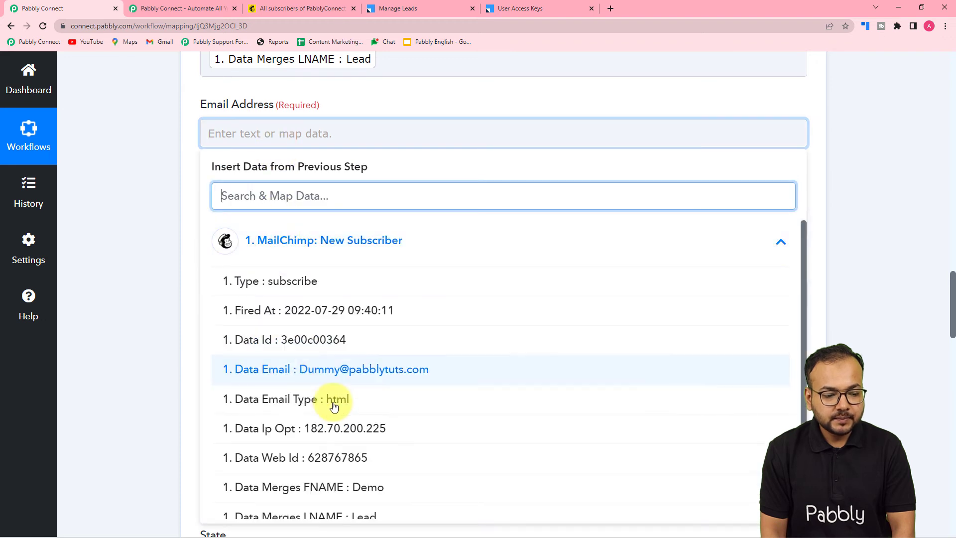
pyautogui.click(335, 367)
pyautogui.click(177, 254)
pyautogui.scroll(-2, 193, 252)
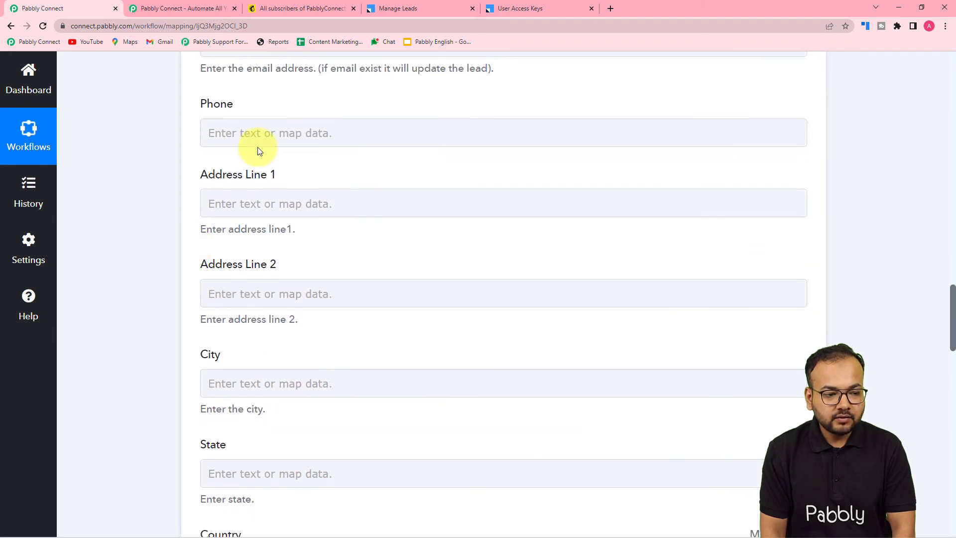
pyautogui.click(256, 142)
pyautogui.click(273, 242)
pyautogui.scroll(-3, 316, 412)
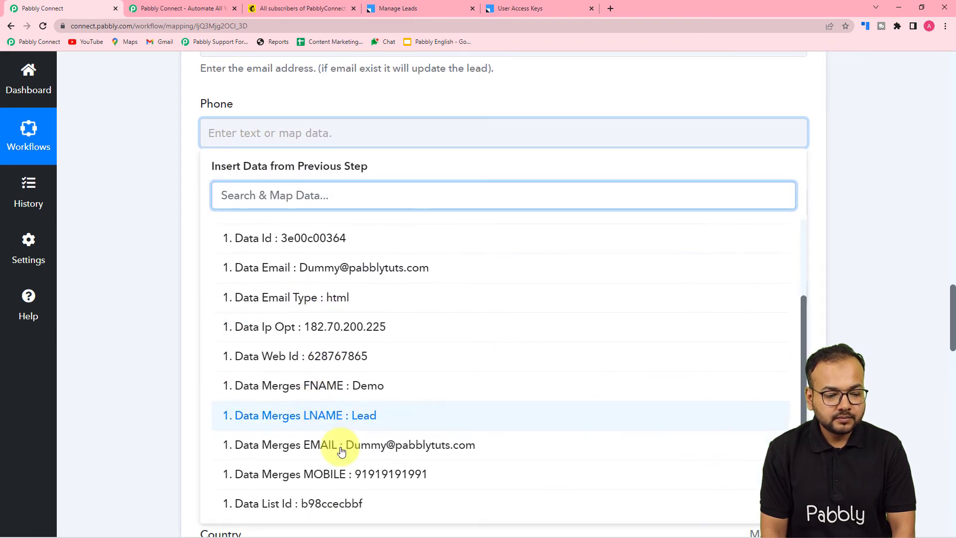
pyautogui.click(359, 474)
pyautogui.click(143, 281)
pyautogui.scroll(-3, 358, 154)
pyautogui.scroll(3, 360, 229)
pyautogui.scroll(-4, 361, 229)
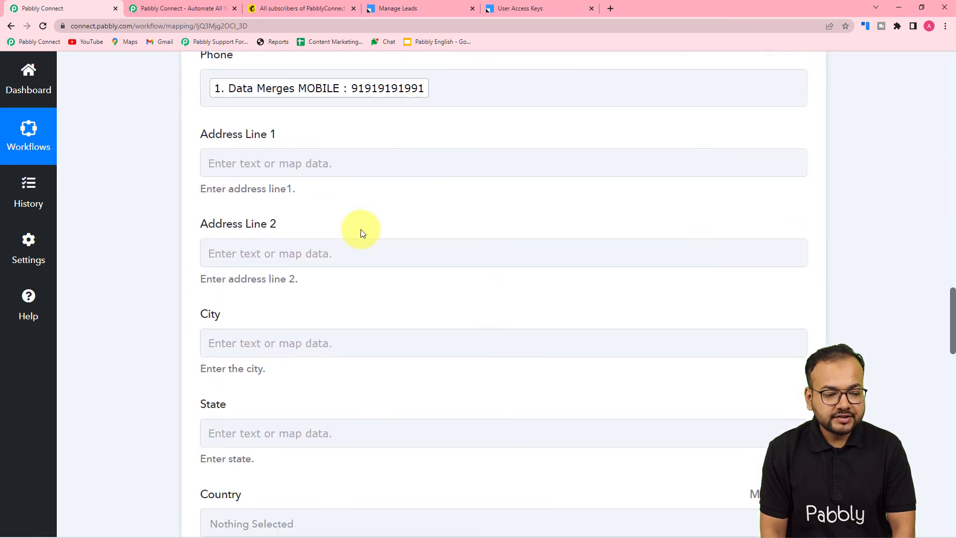
pyautogui.scroll(-4, 360, 229)
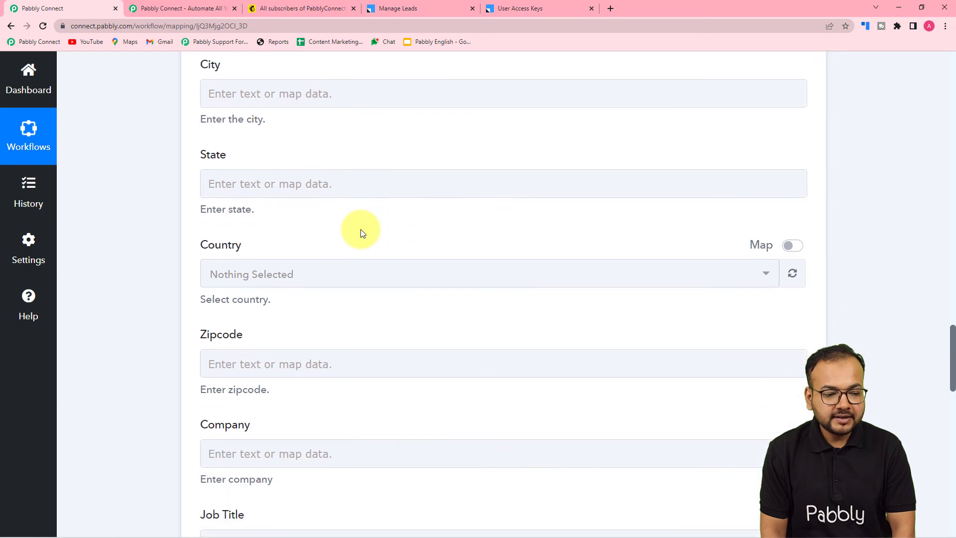
pyautogui.scroll(-5, 361, 233)
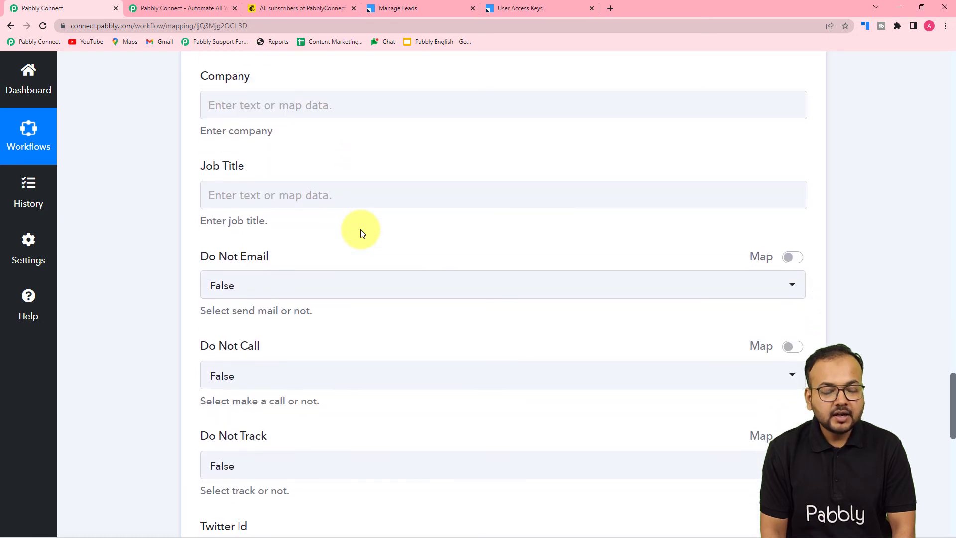
pyautogui.scroll(-1, 362, 233)
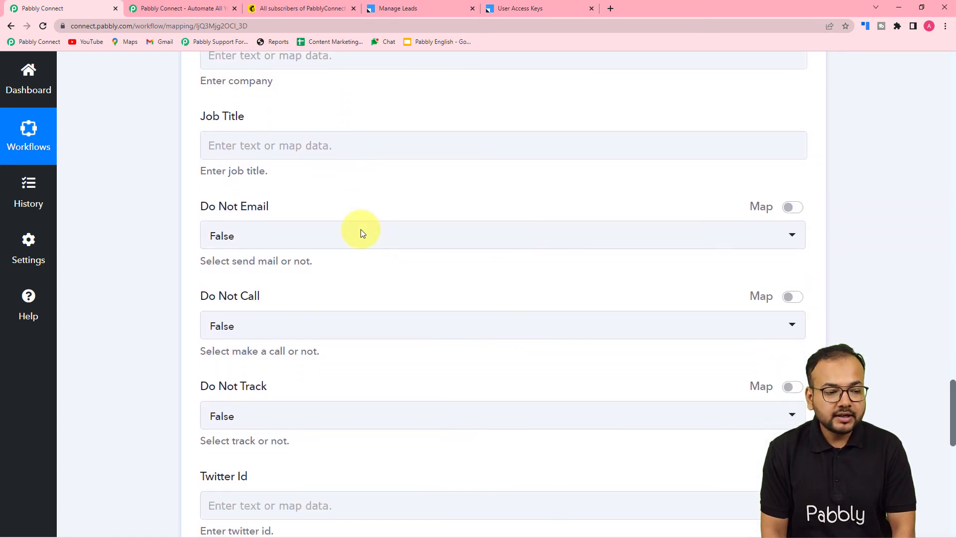
pyautogui.scroll(-1, 182, 247)
pyautogui.scroll(-2, 183, 247)
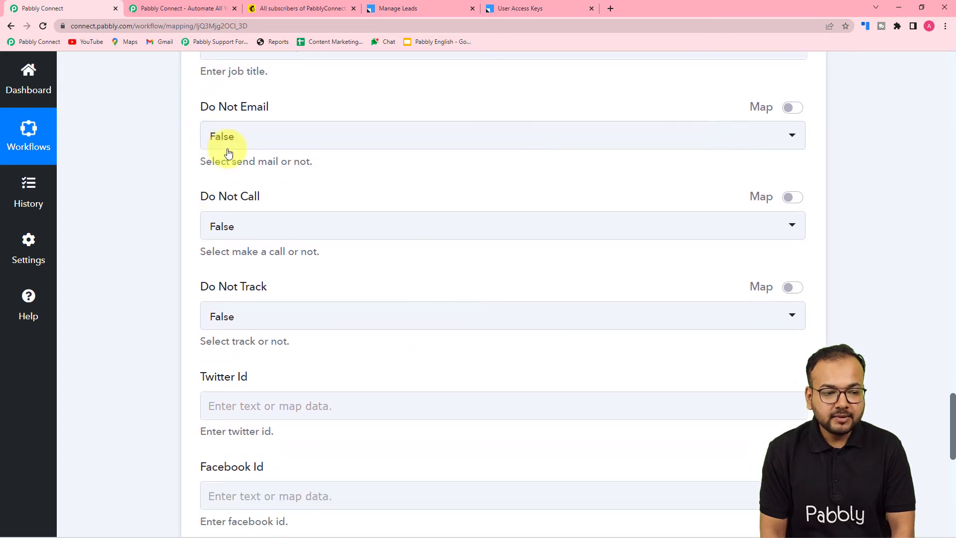
pyautogui.scroll(-2, 281, 145)
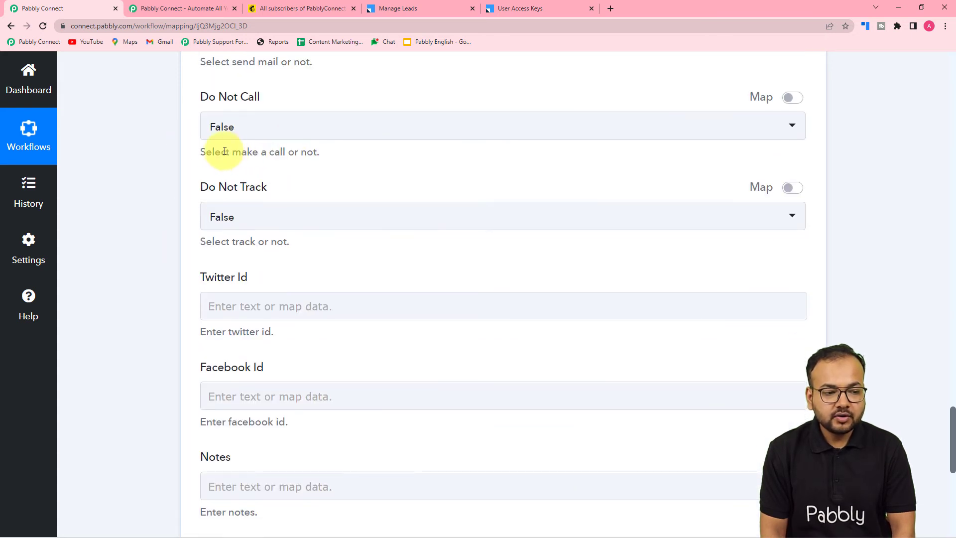
pyautogui.scroll(-2, 302, 139)
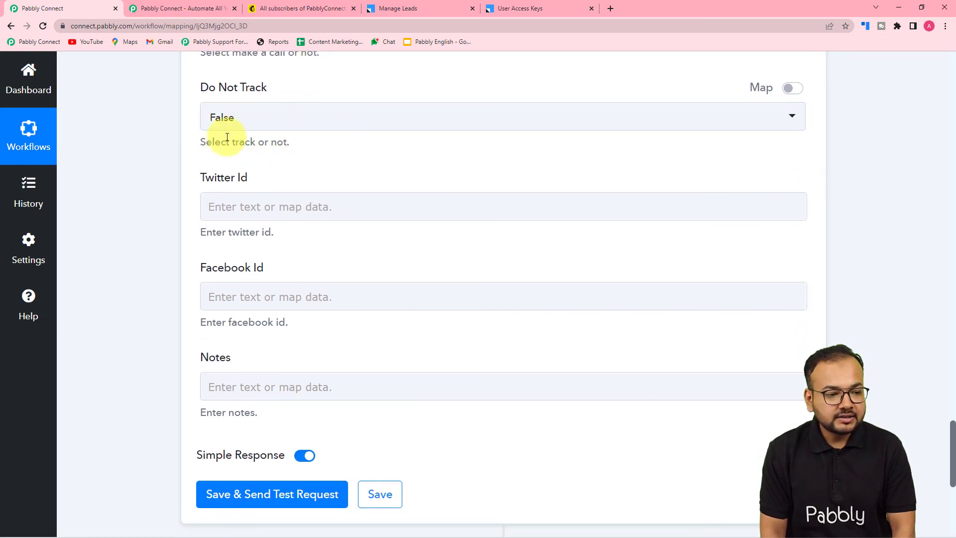
# Leave the Do Not Track dropdown at False
pyautogui.click(307, 123)
pyautogui.click(150, 128)
pyautogui.scroll(-2, 151, 128)
pyautogui.scroll(-1, 149, 128)
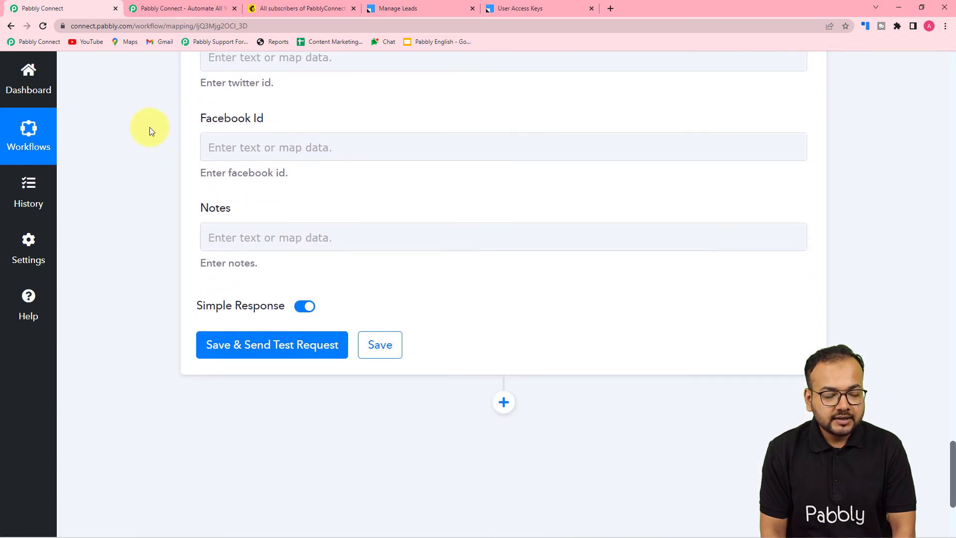
pyautogui.scroll(2, 309, 107)
pyautogui.scroll(-2, 259, 231)
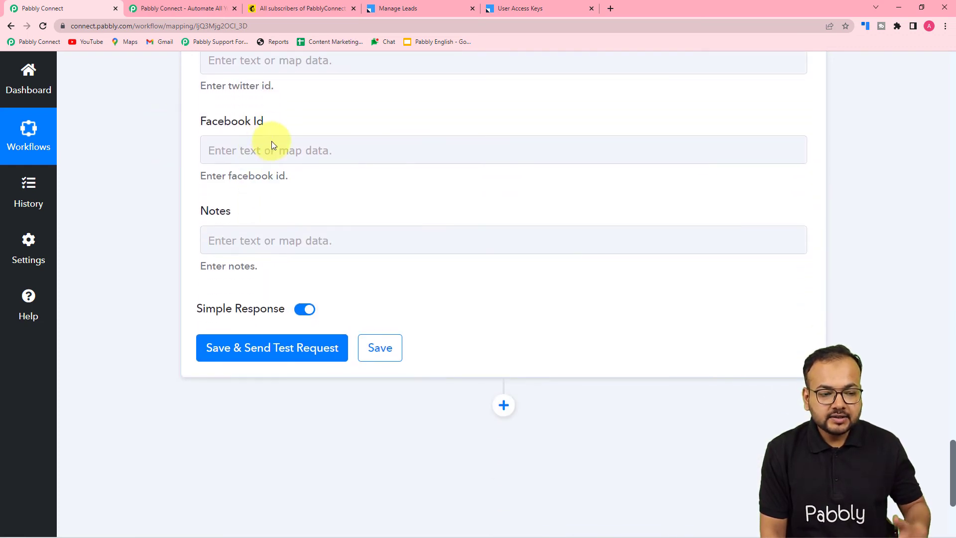
# Scroll to the bottom of the mapping, then check LeadSquared's Manage Leads list of four leads
pyautogui.scroll(-1, 268, 215)
pyautogui.scroll(10, 267, 215)
pyautogui.scroll(15, 267, 215)
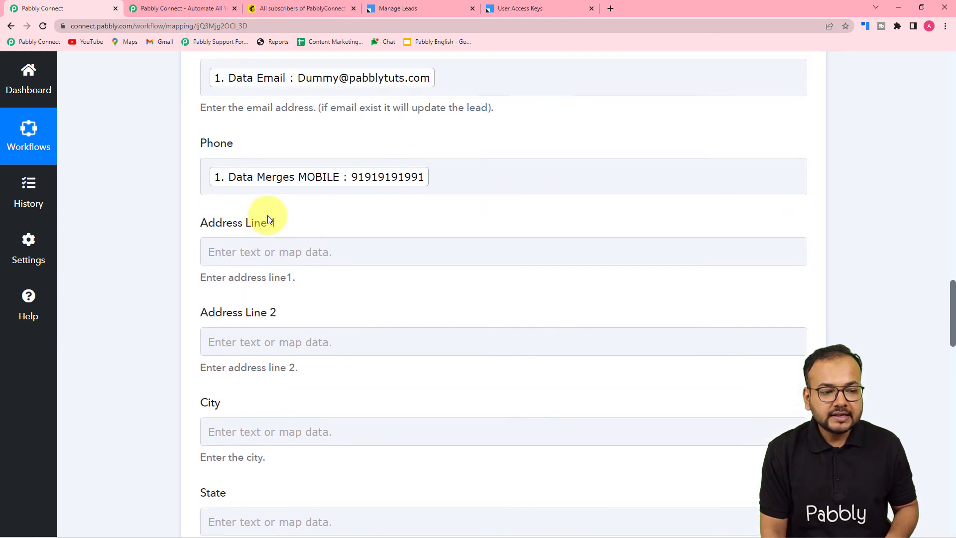
pyautogui.scroll(-18, 130, 229)
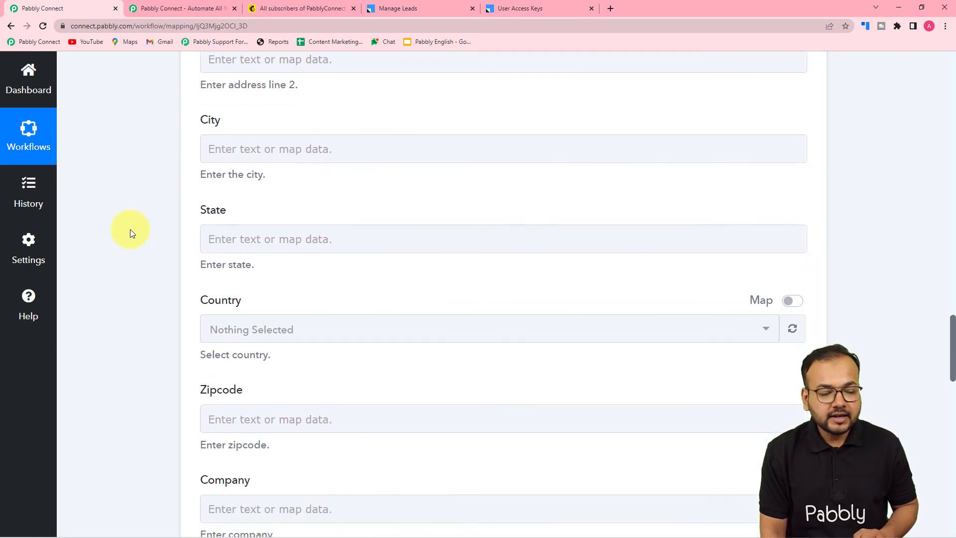
pyautogui.scroll(-8, 130, 229)
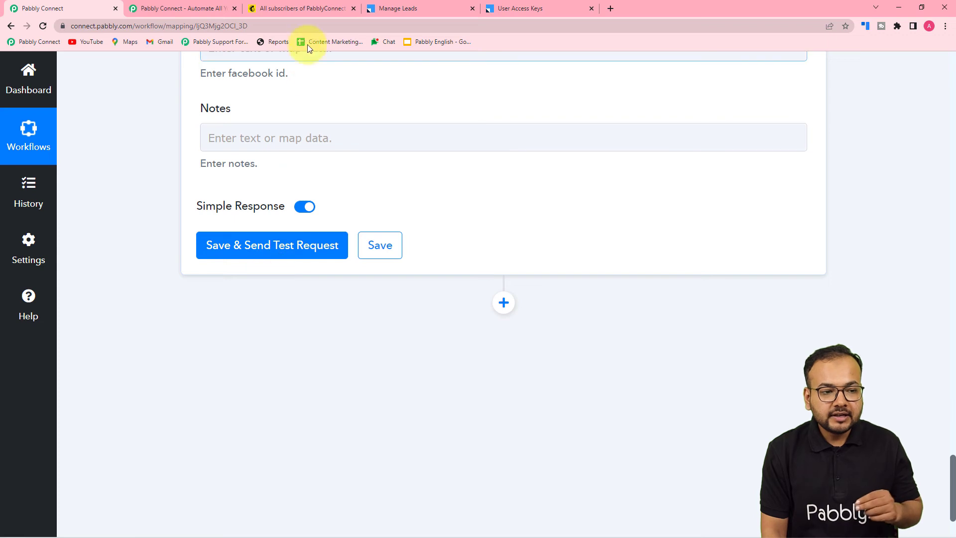
pyautogui.click(391, 11)
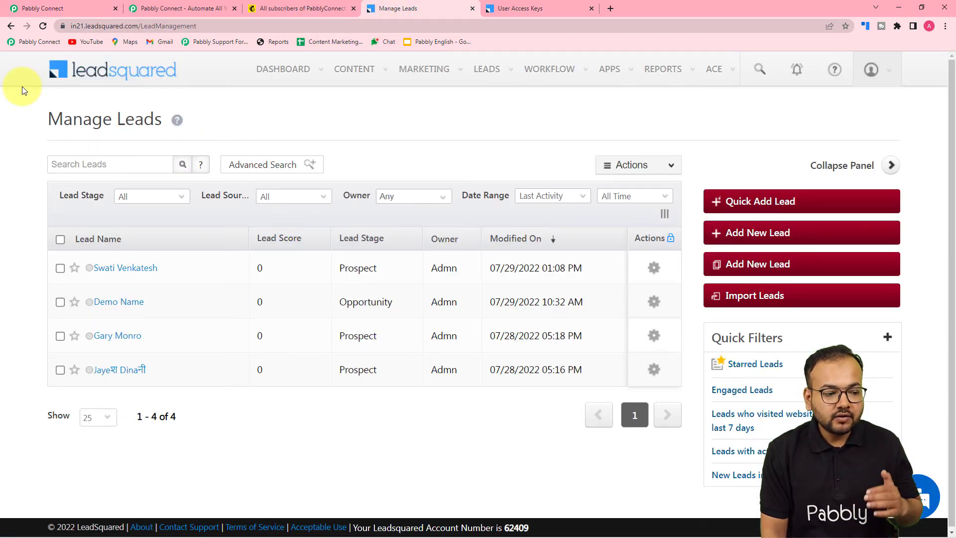
# Save the mapping, send a test request returning Success, and confirm the new Demo Lead in LeadSquared
pyautogui.click(41, 11)
pyautogui.click(201, 245)
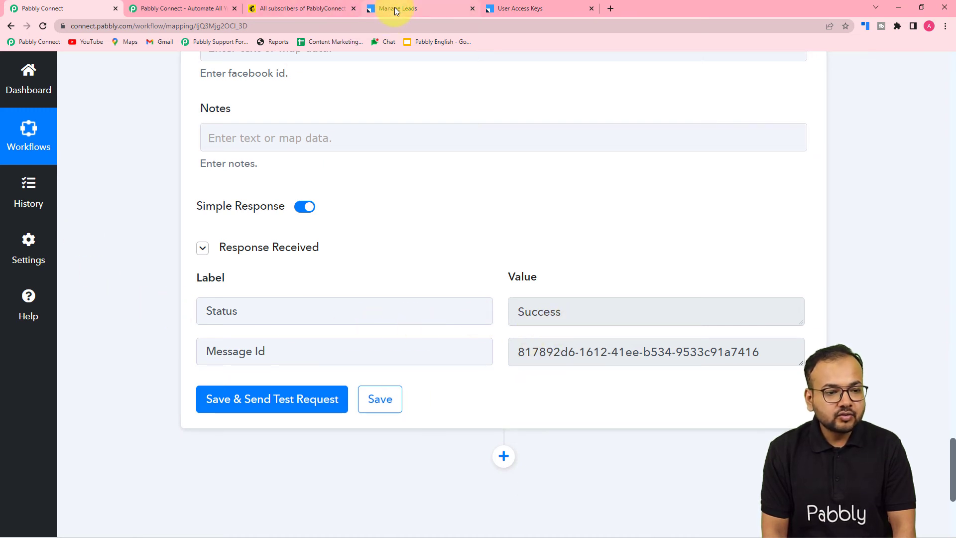
pyautogui.click(378, 9)
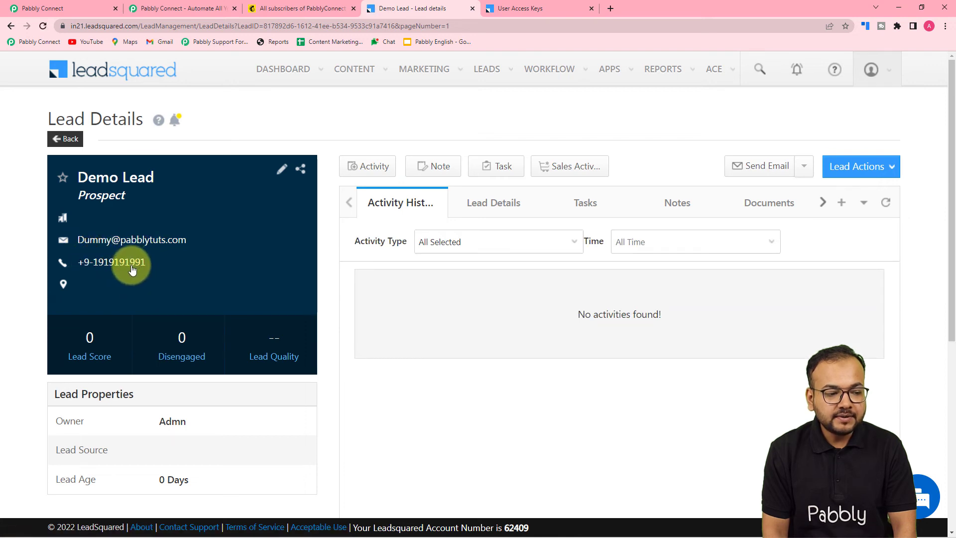
pyautogui.click(60, 4)
# Review the mapped first name, last name, e-mail and mobile fields against the Mailchimp webhook response
pyautogui.scroll(15, 86, 227)
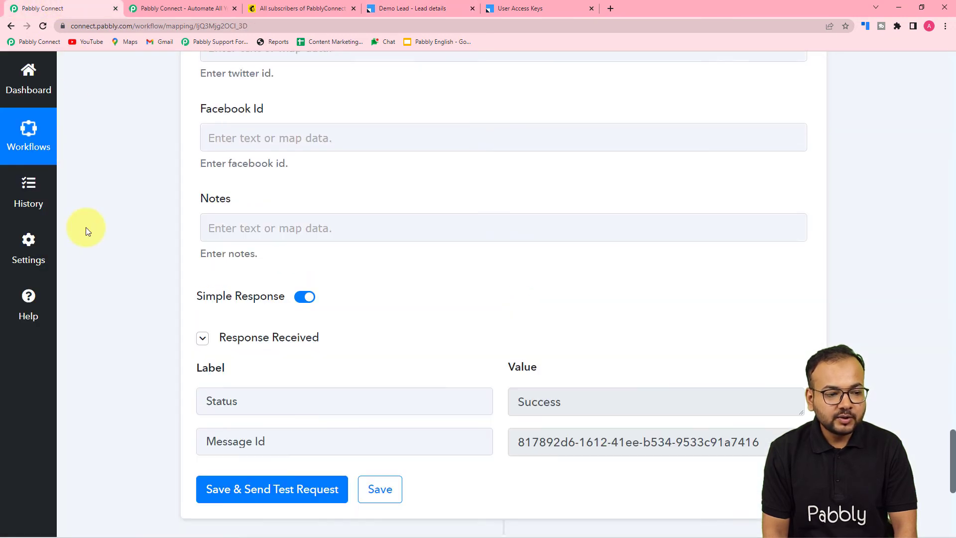
pyautogui.scroll(18, 85, 227)
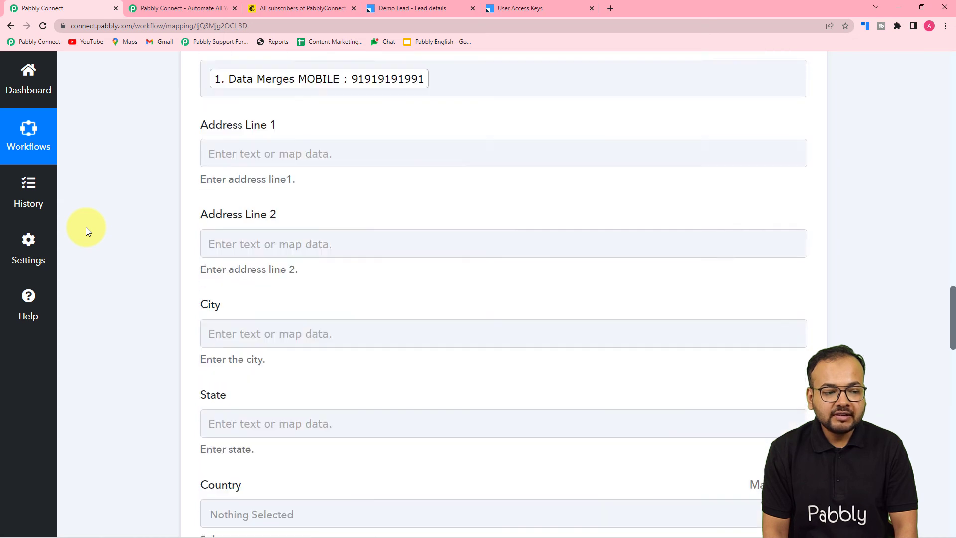
pyautogui.scroll(-1, 86, 227)
pyautogui.scroll(2, 85, 227)
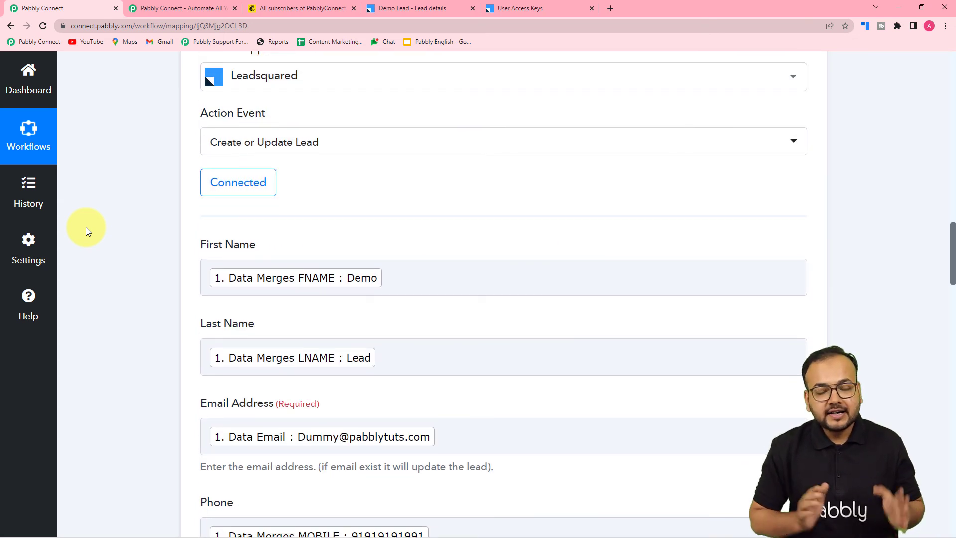
pyautogui.scroll(11, 86, 227)
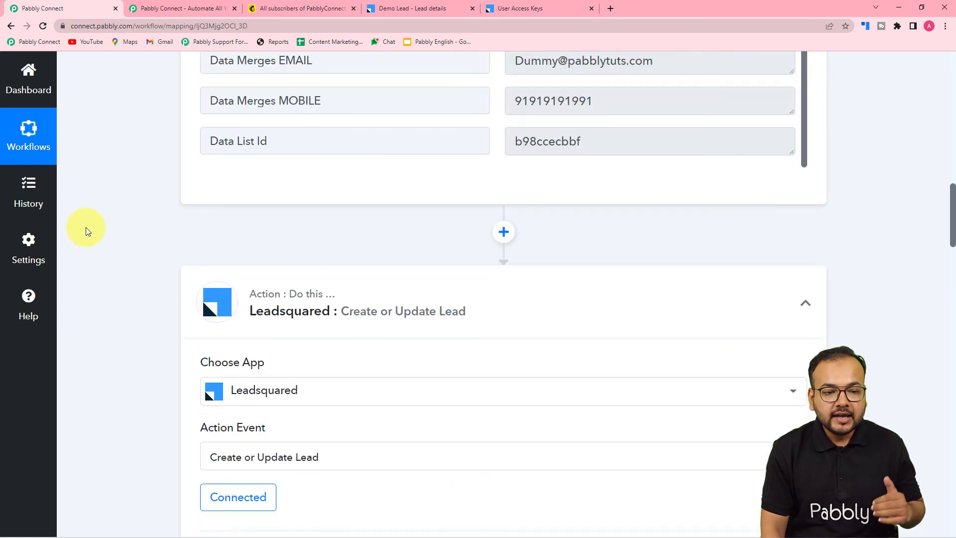
pyautogui.scroll(1, 85, 227)
pyautogui.scroll(3, 85, 227)
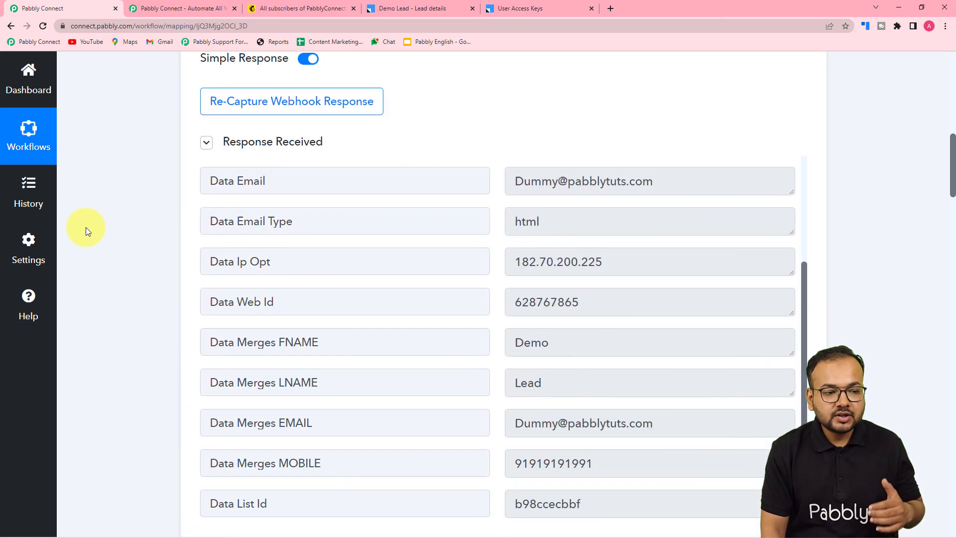
pyautogui.scroll(3, 85, 227)
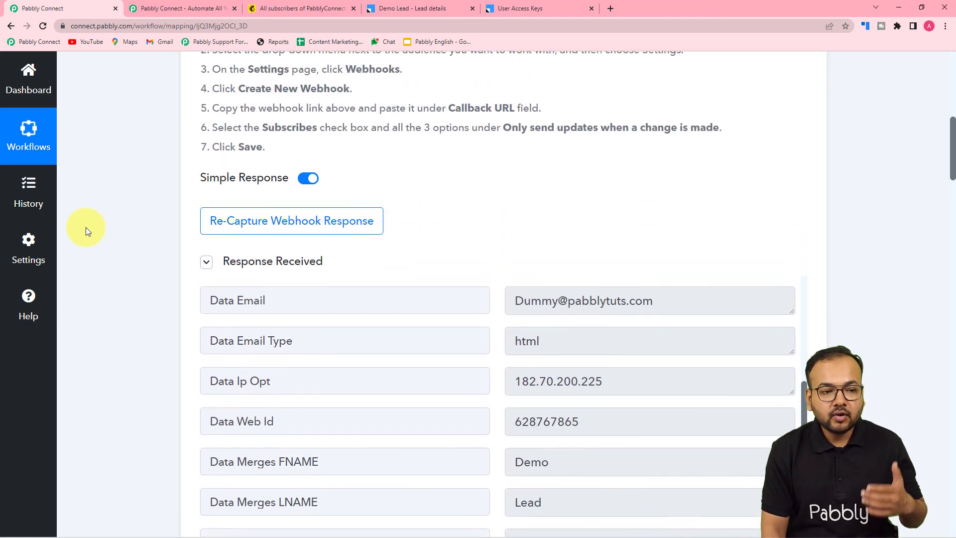
pyautogui.scroll(-10, 85, 227)
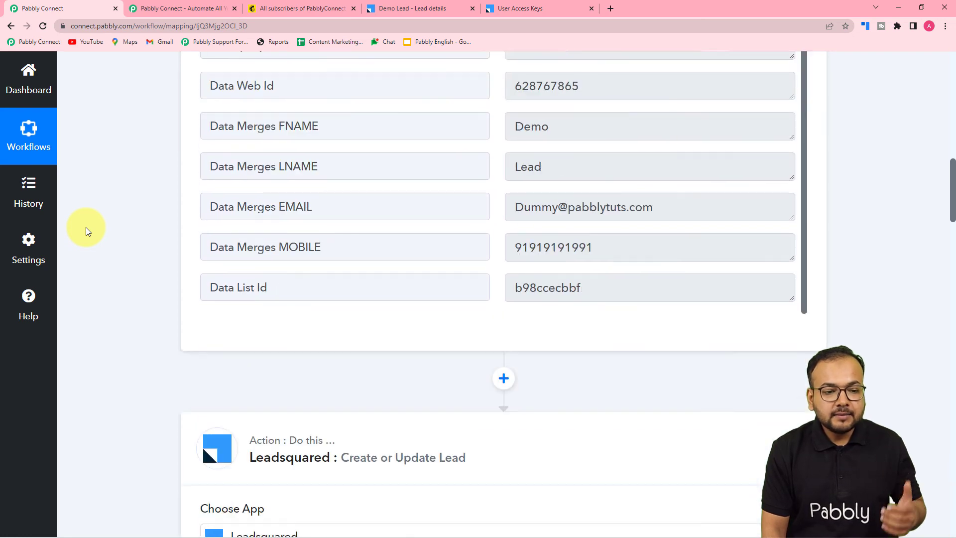
pyautogui.scroll(-2, 85, 227)
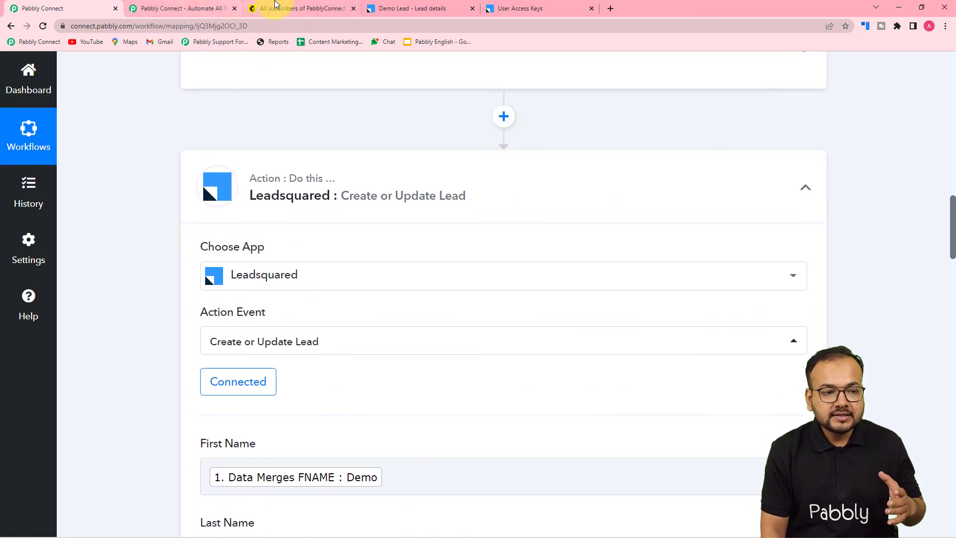
pyautogui.click(272, 6)
pyautogui.click(411, 8)
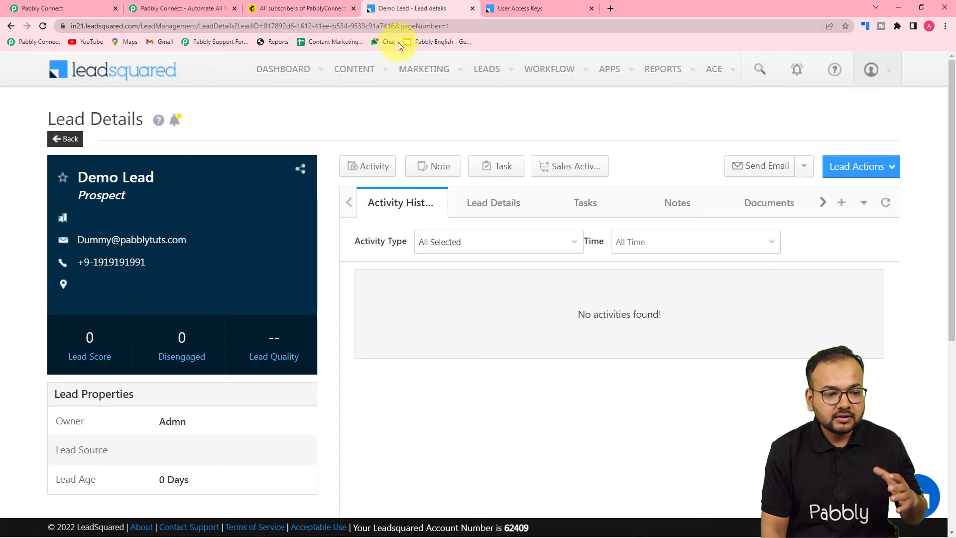
pyautogui.click(69, 14)
pyautogui.scroll(-7, 175, 213)
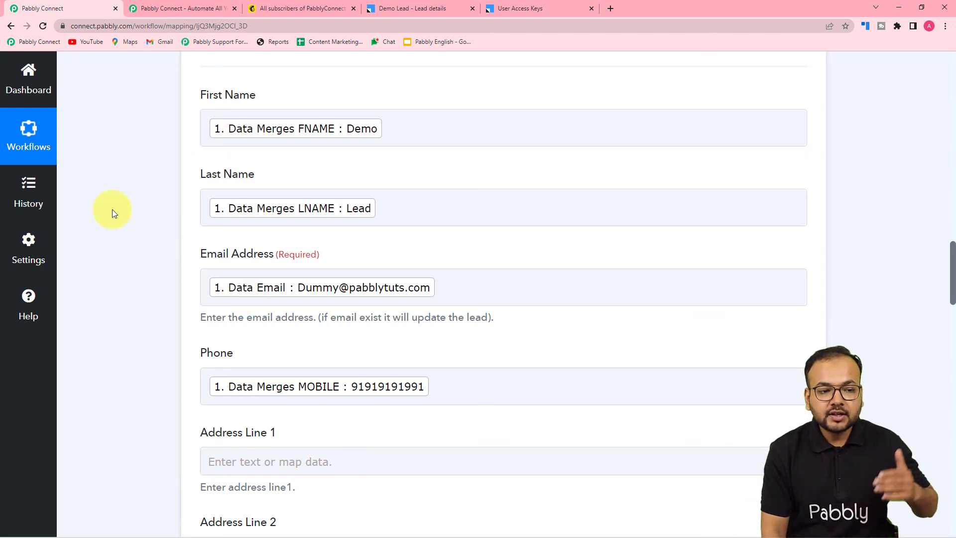
pyautogui.click(287, 9)
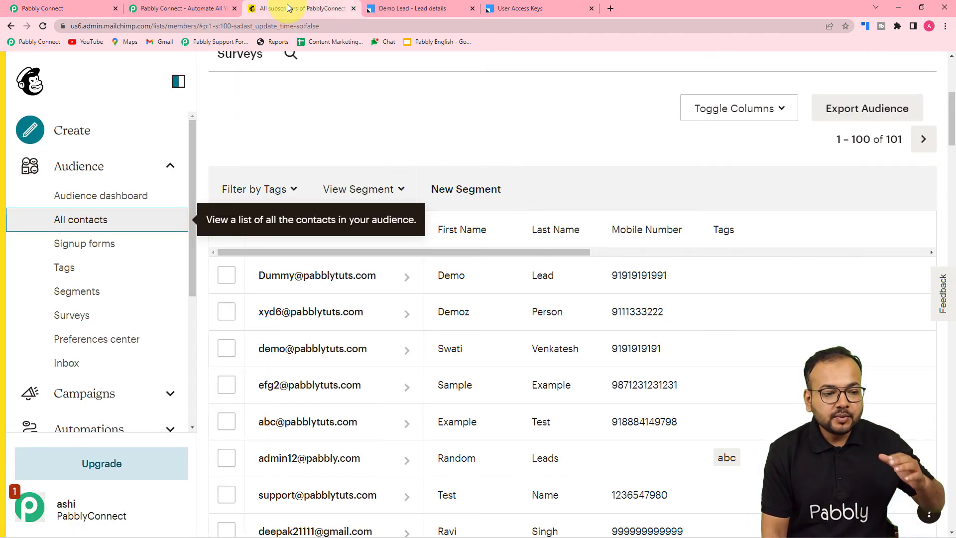
pyautogui.click(407, 9)
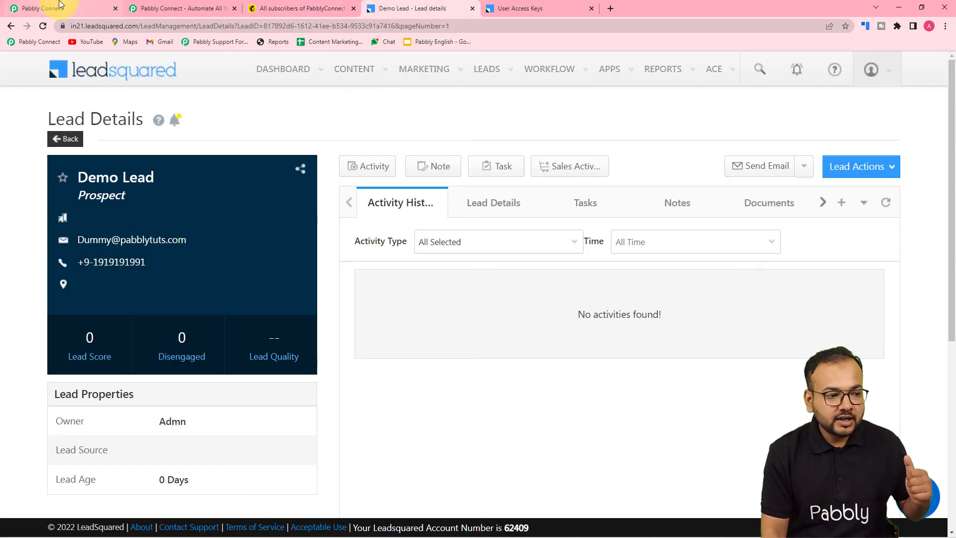
pyautogui.click(42, 8)
pyautogui.scroll(-7, 142, 174)
pyautogui.scroll(-12, 141, 175)
pyautogui.scroll(-14, 141, 174)
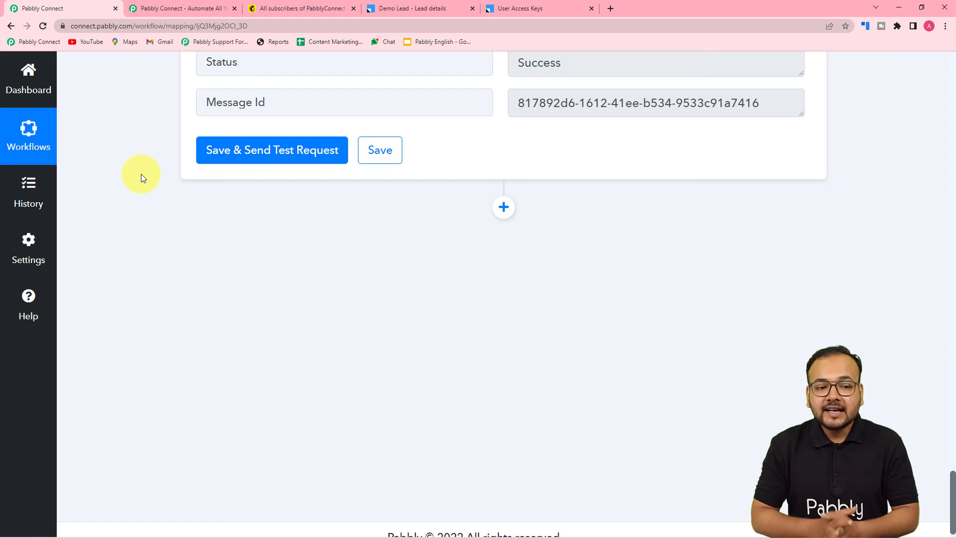
pyautogui.scroll(18, 141, 174)
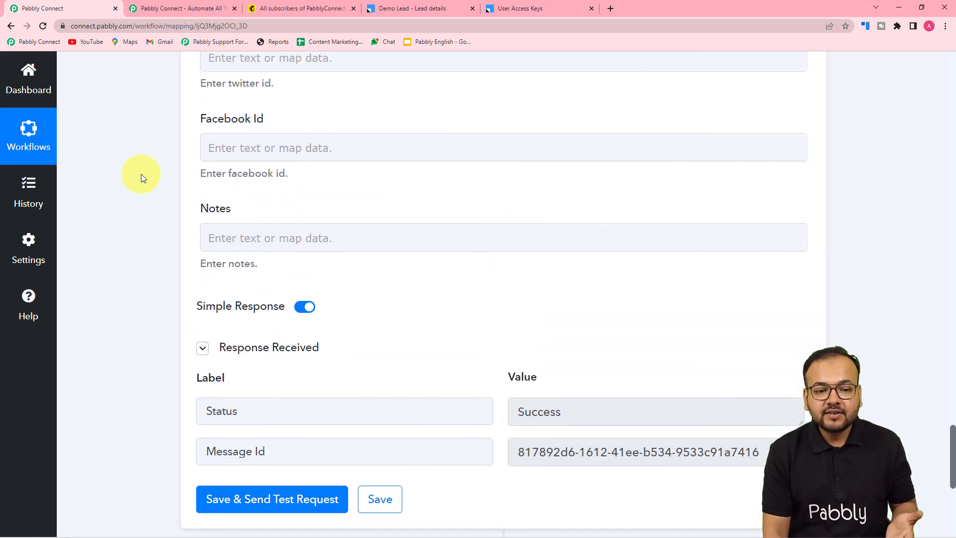
pyautogui.scroll(10, 142, 174)
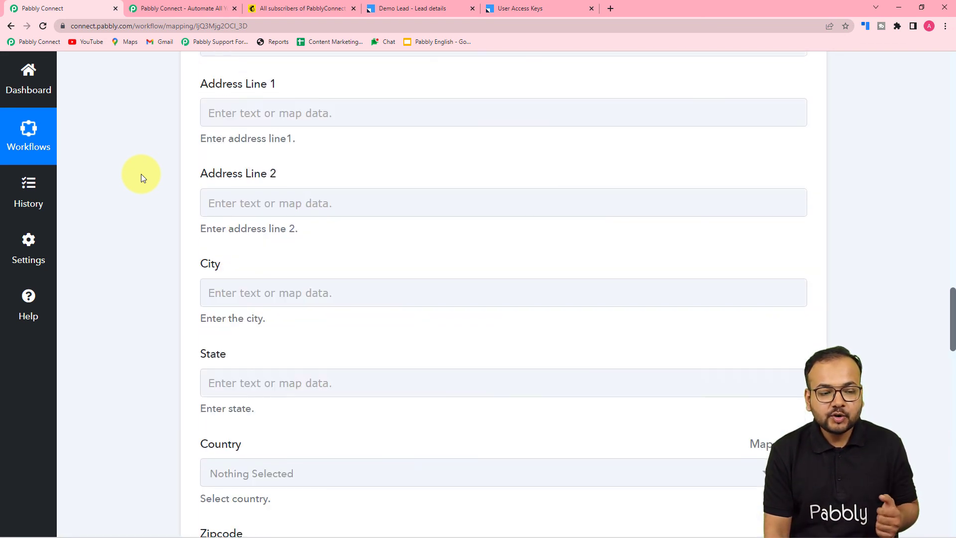